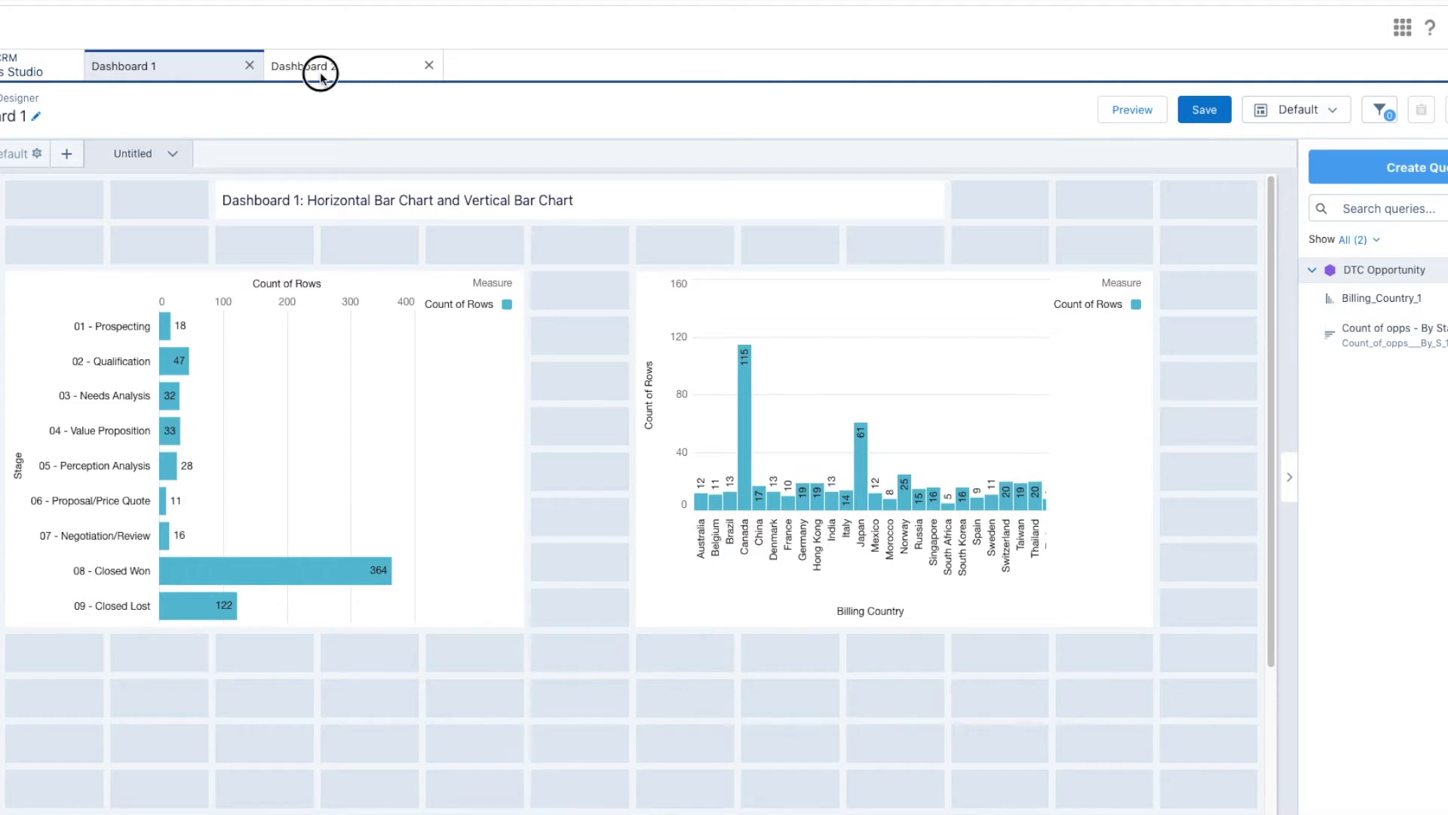
- Scroll through Dashboard 2 to review its bar charts and the timeline chart below
left_click(325, 69)
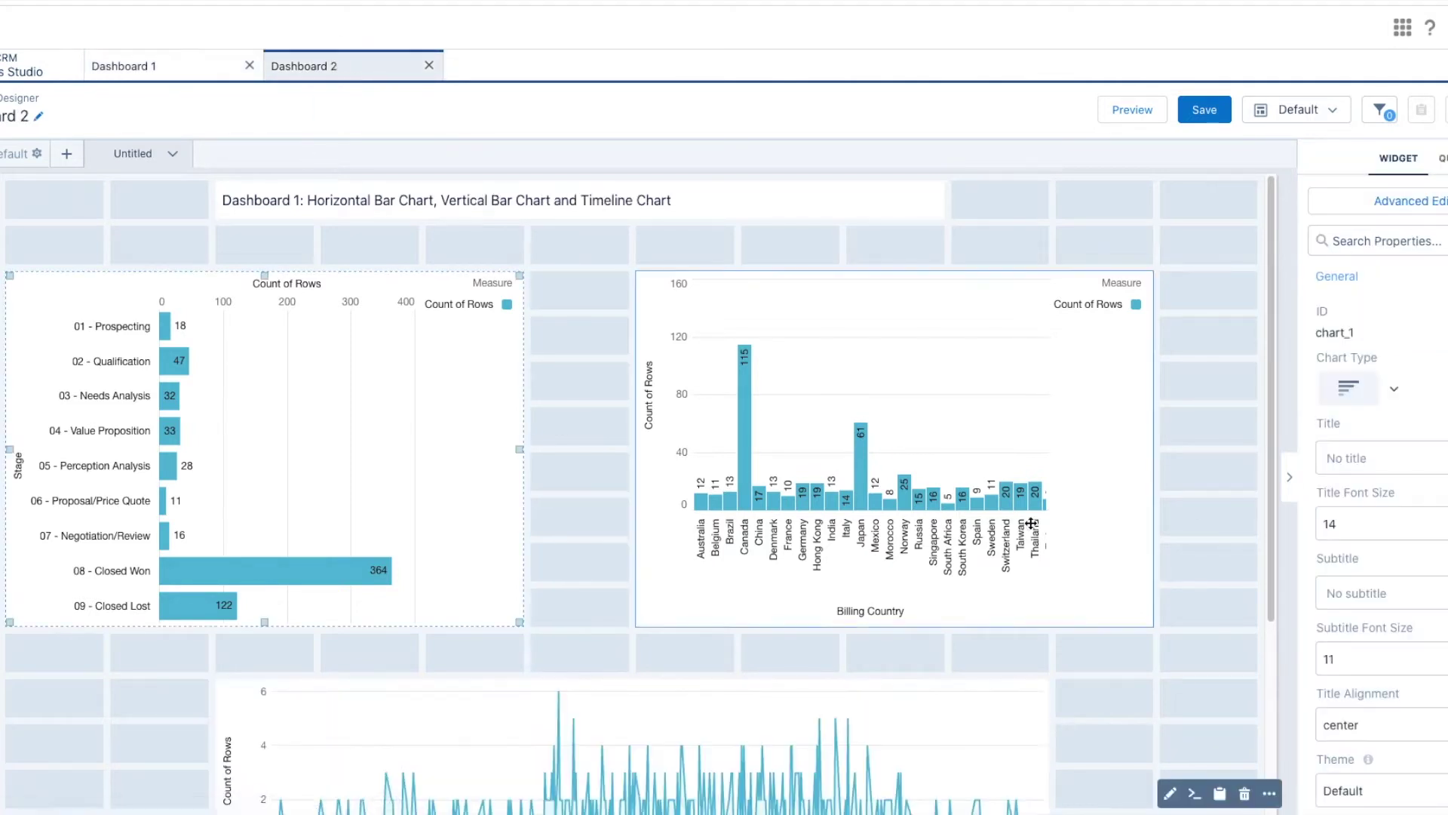
scroll(1232, 459, "down", 2)
scroll(1233, 457, "up", 2)
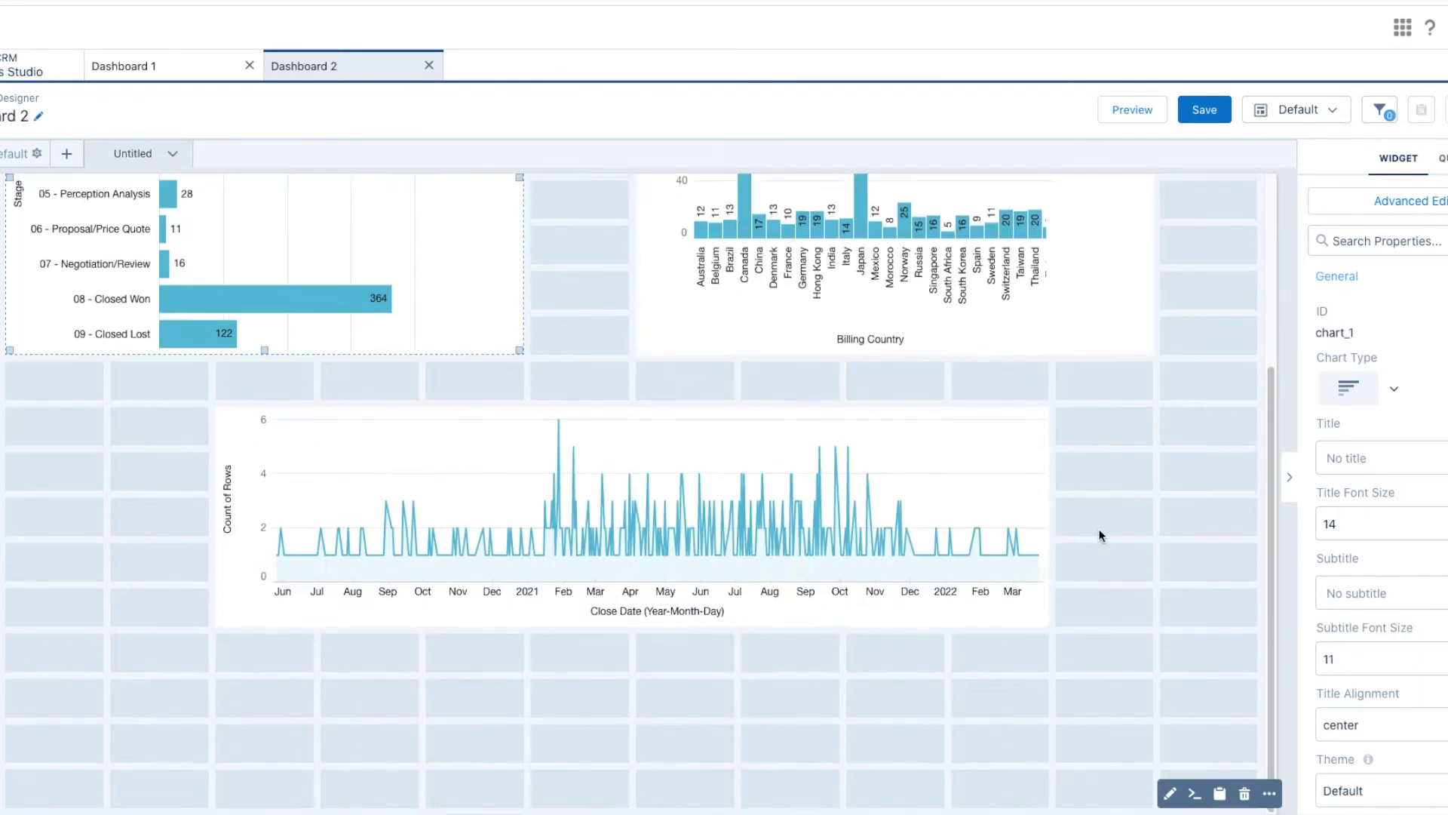
scroll(1086, 528, "down", 4)
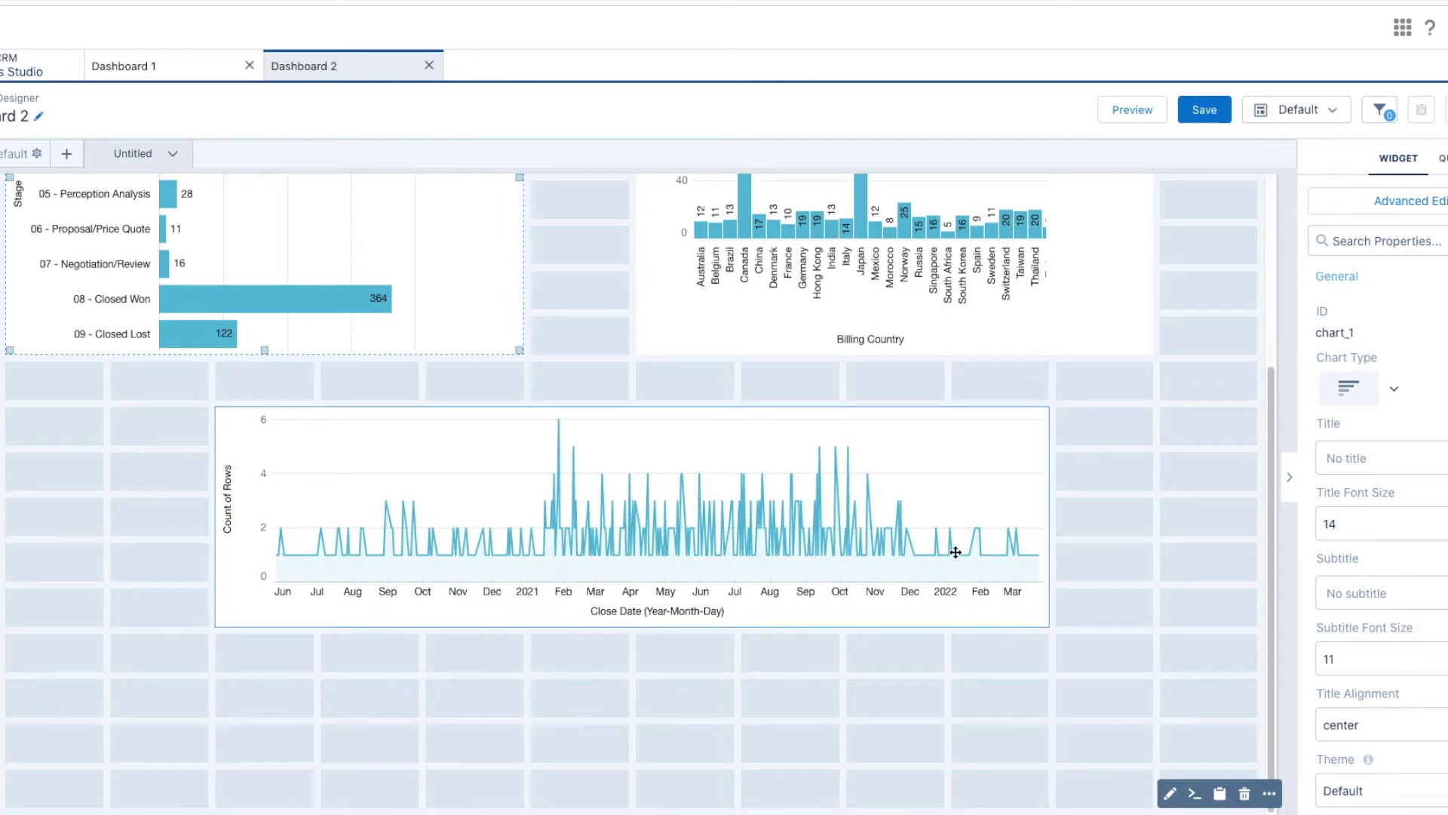
scroll(1102, 635, "up", 4)
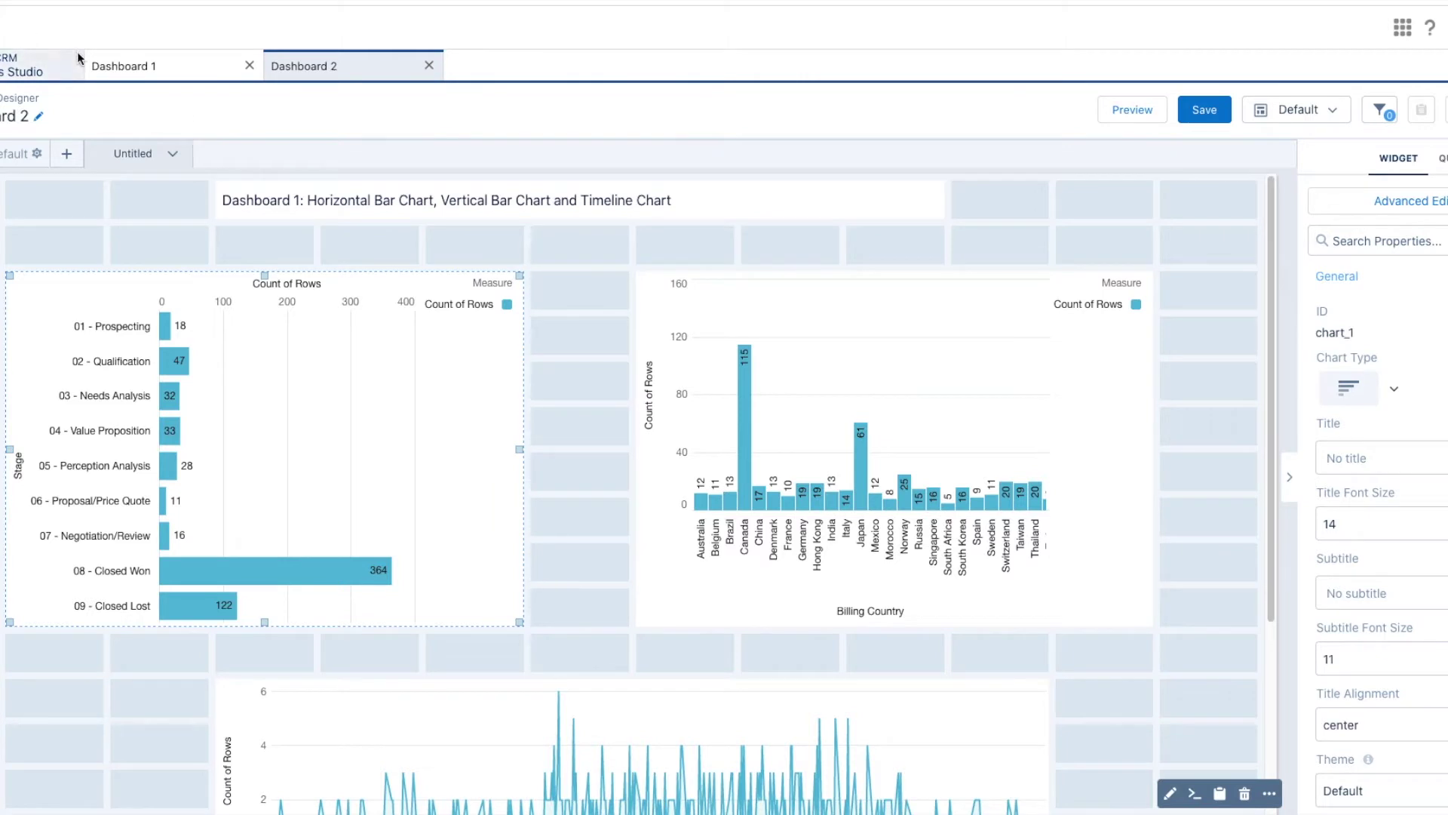
- Inspect the properties of Dashboard 1's stage and billing-country bar charts
left_click(129, 76)
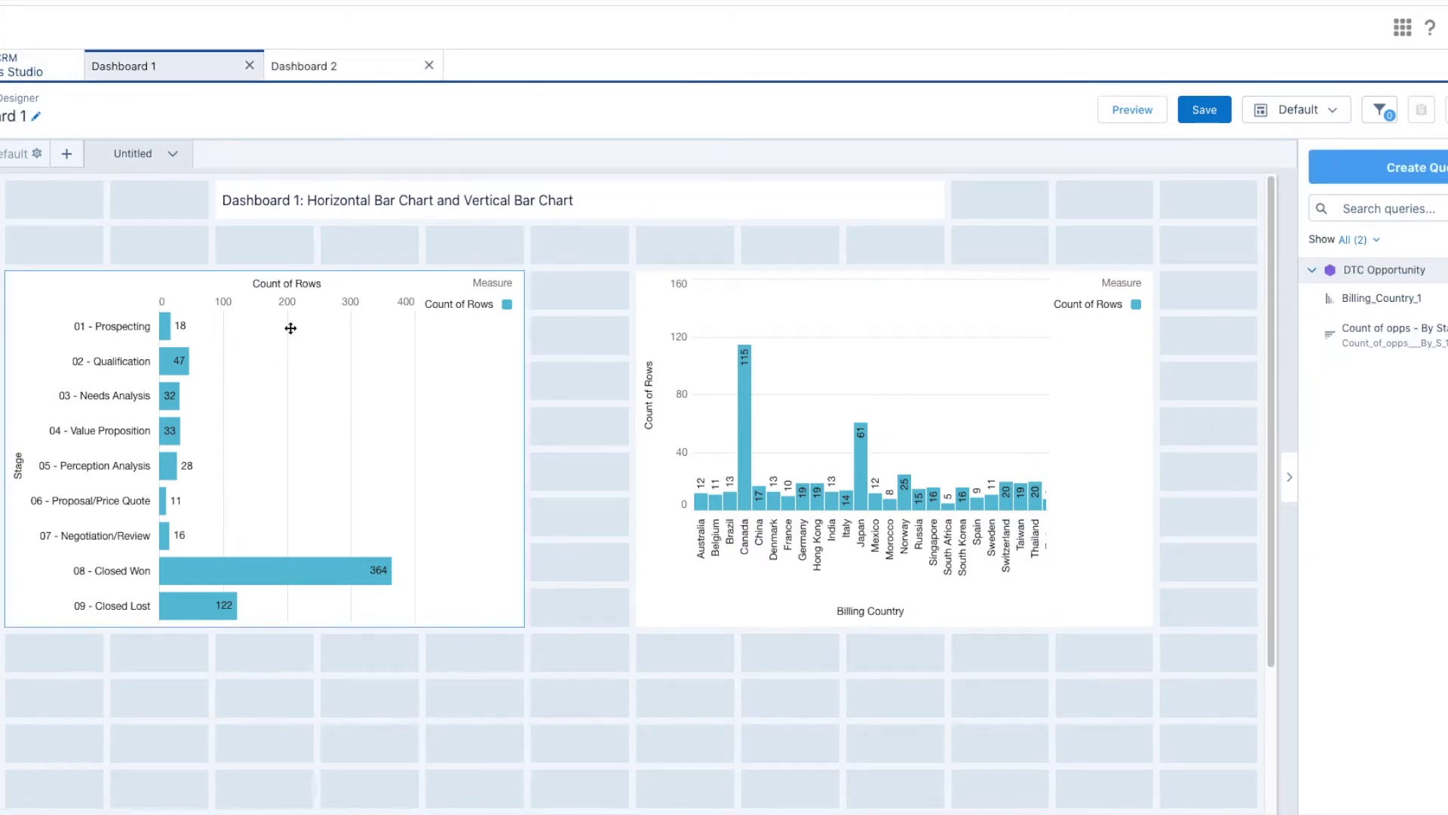
left_click(473, 453)
left_click(897, 480)
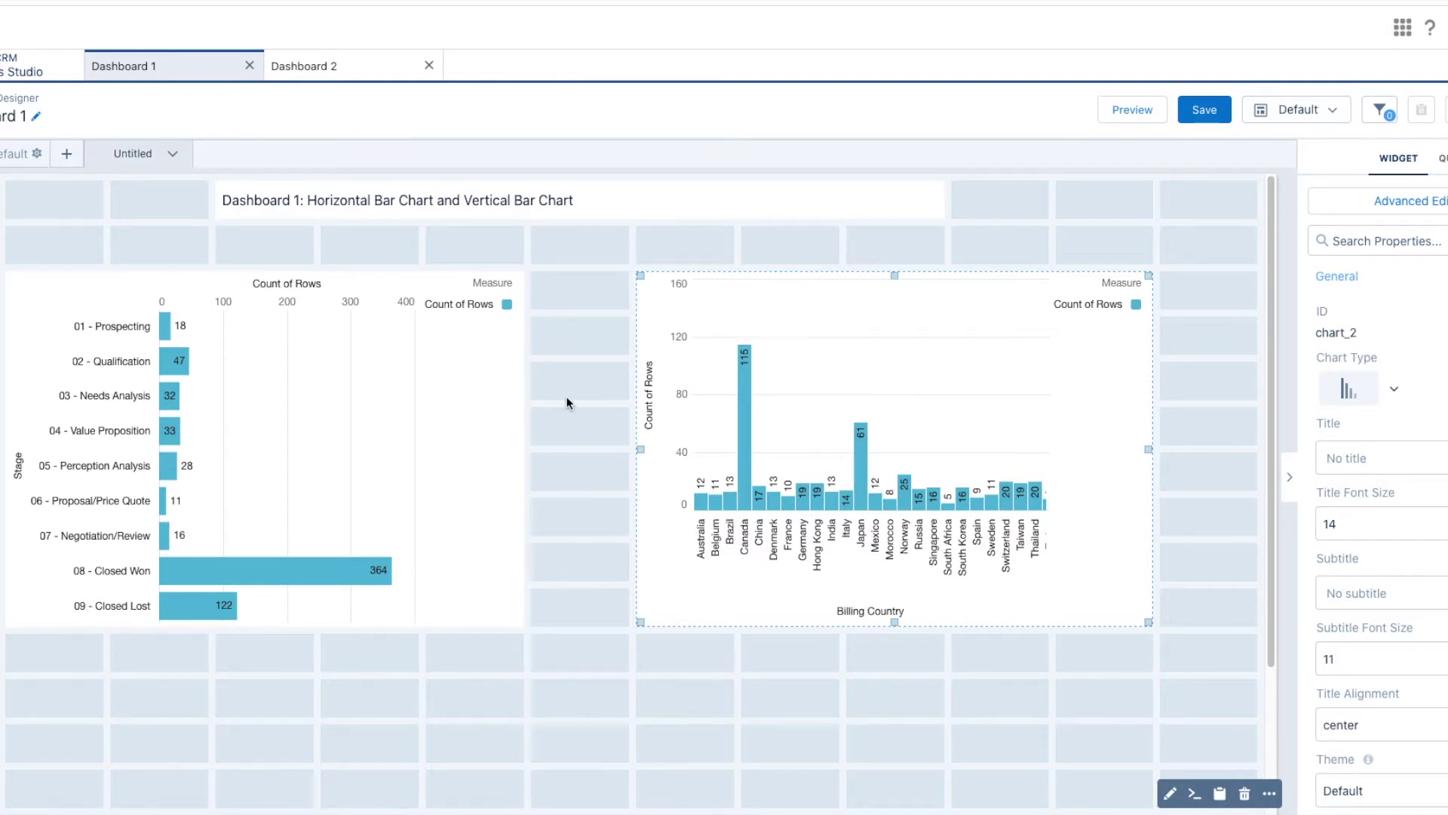
- Return to Dashboard 2 and scroll over its charts once more
left_click(383, 78)
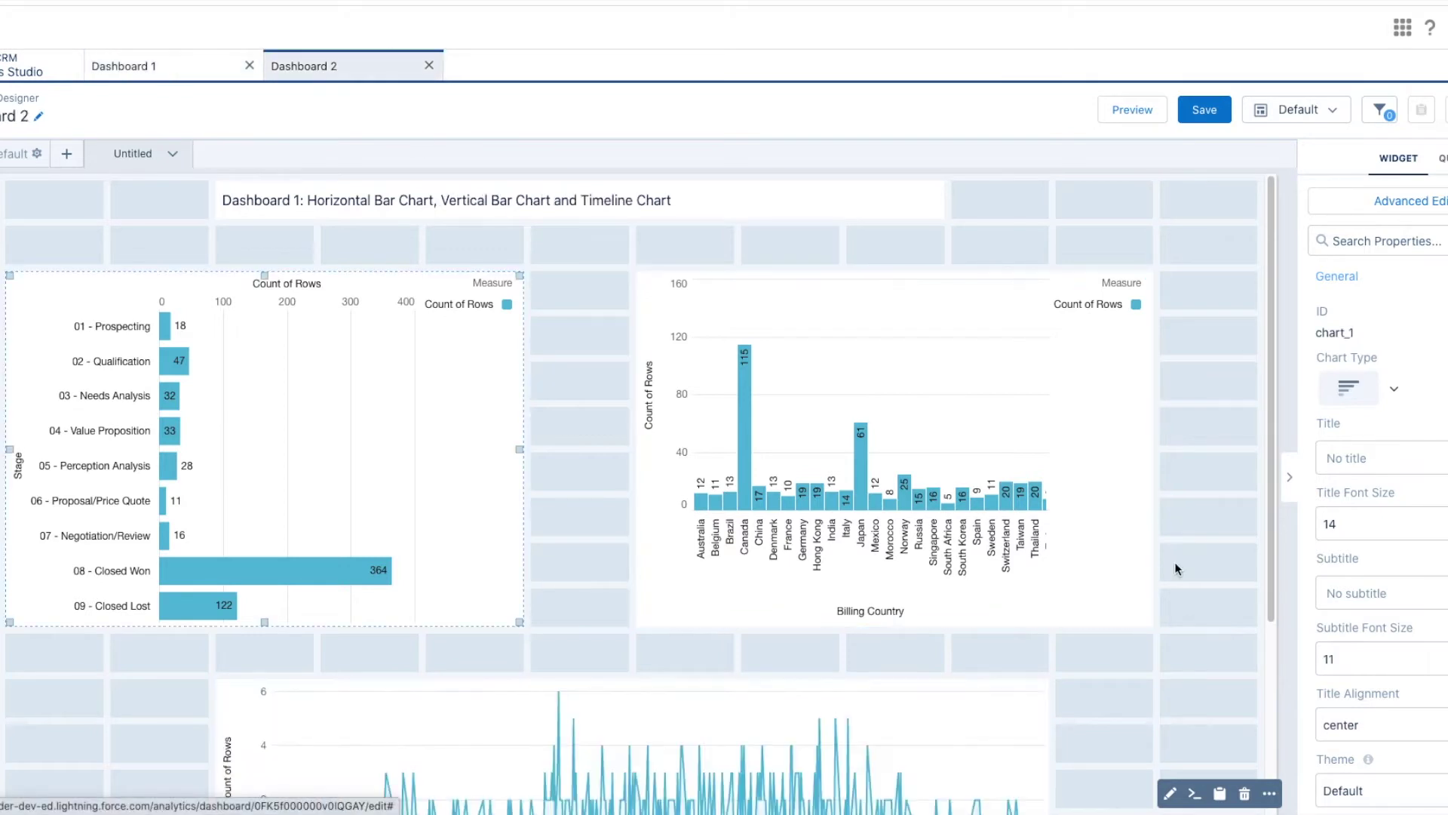
scroll(1150, 682, "down", 2)
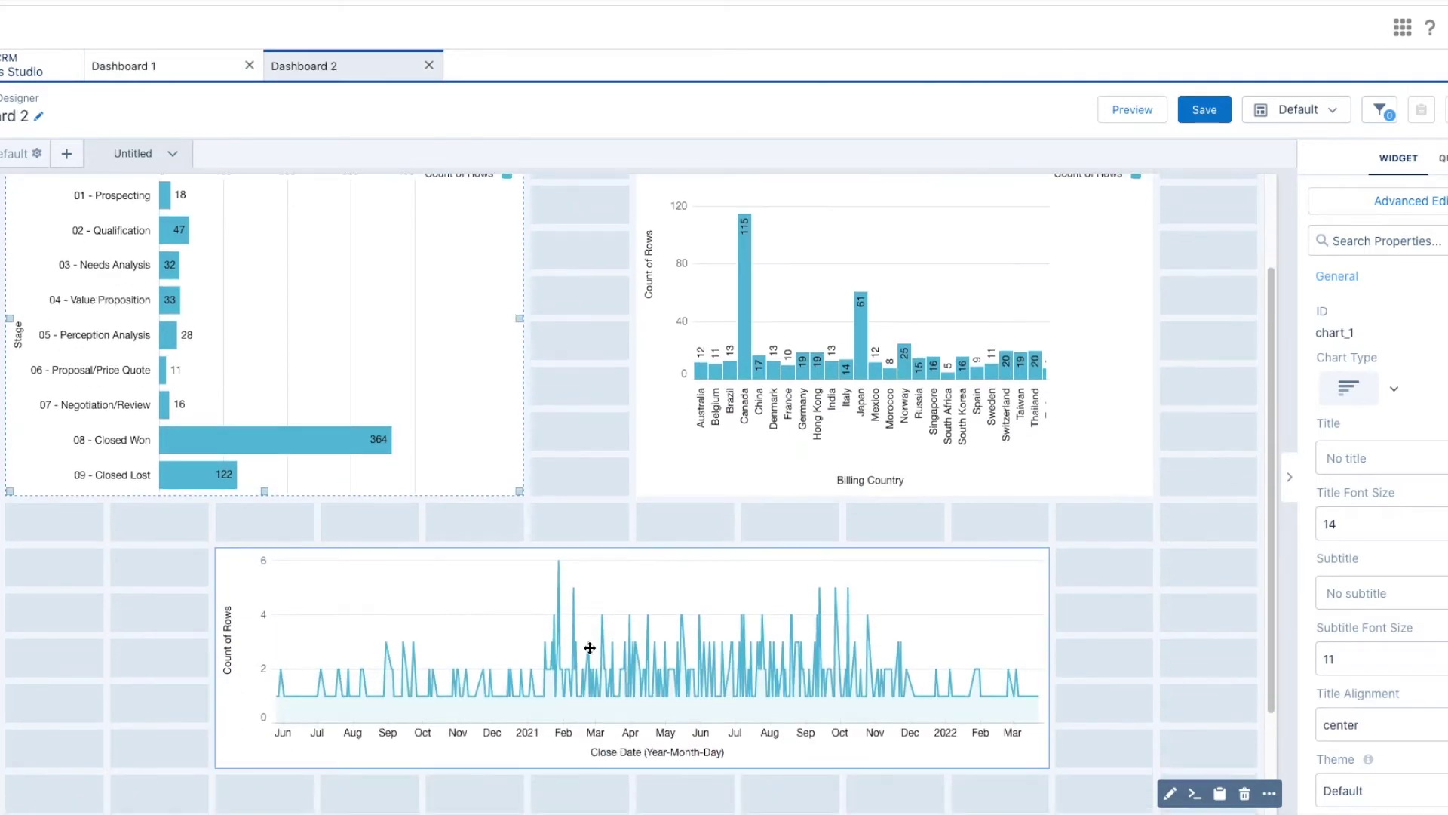
scroll(1156, 636, "up", 1)
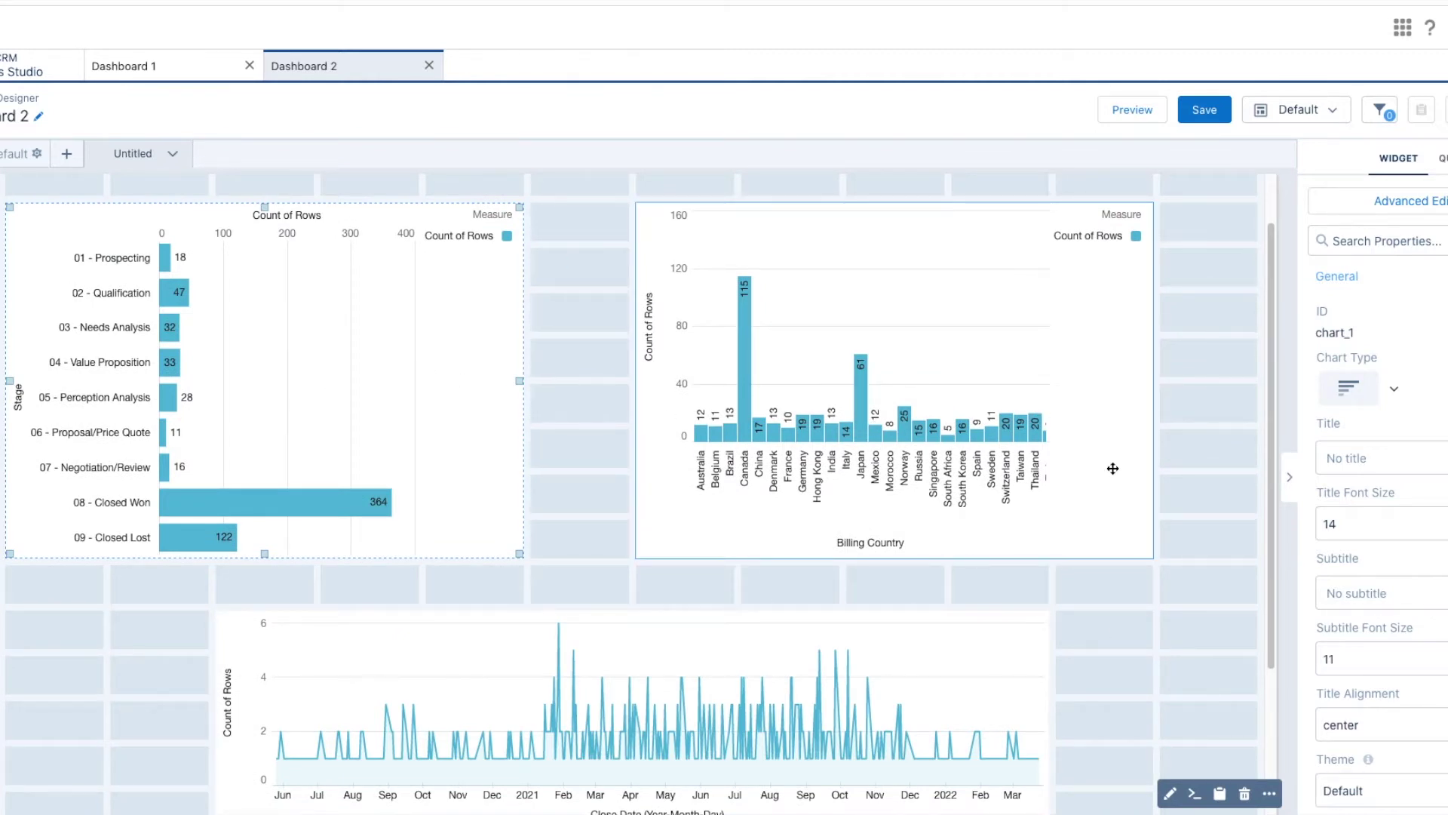
scroll(1201, 630, "up", 1)
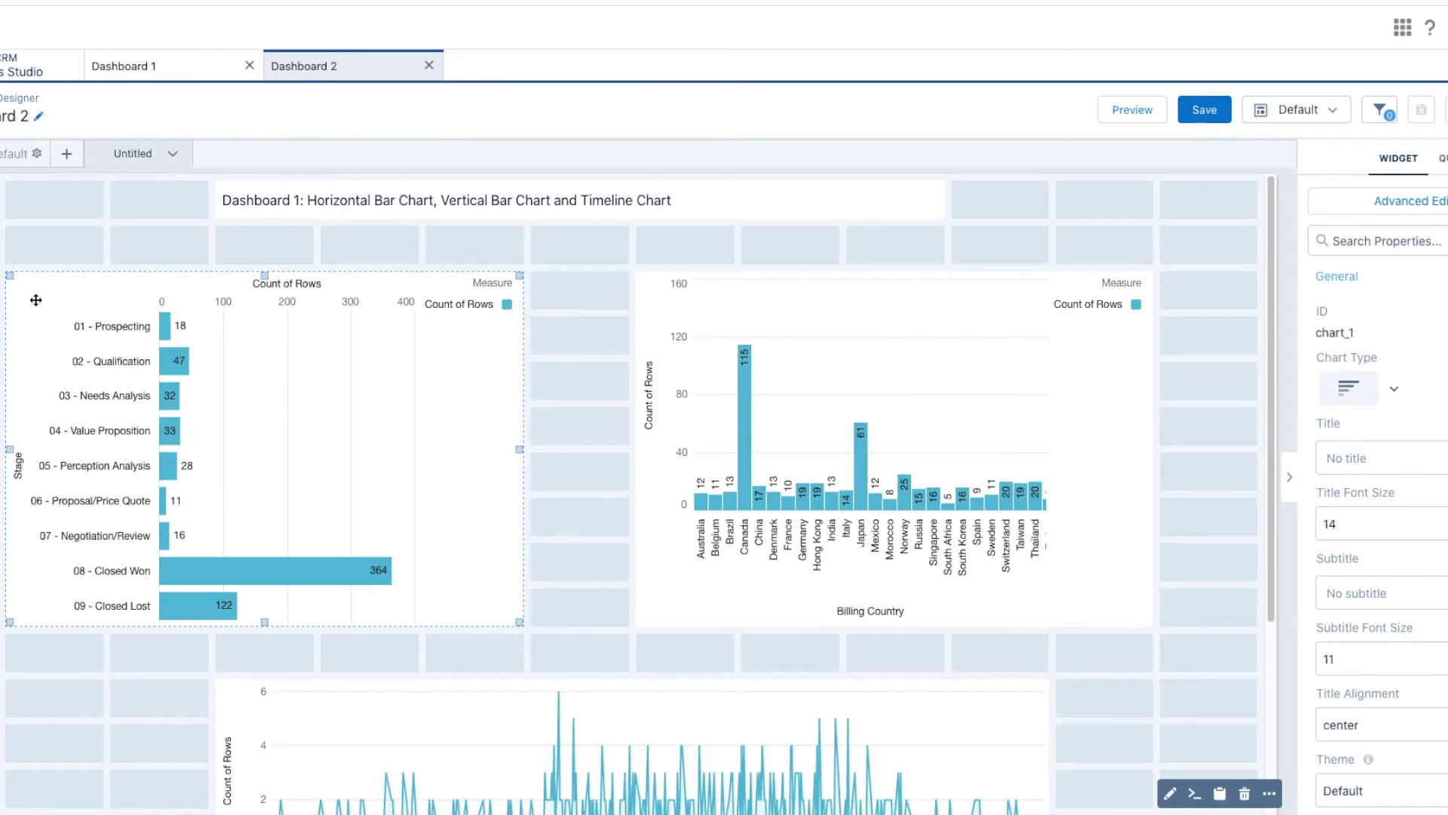
- Place a Component widget on Dashboard 1 below the existing charts
left_click(155, 75)
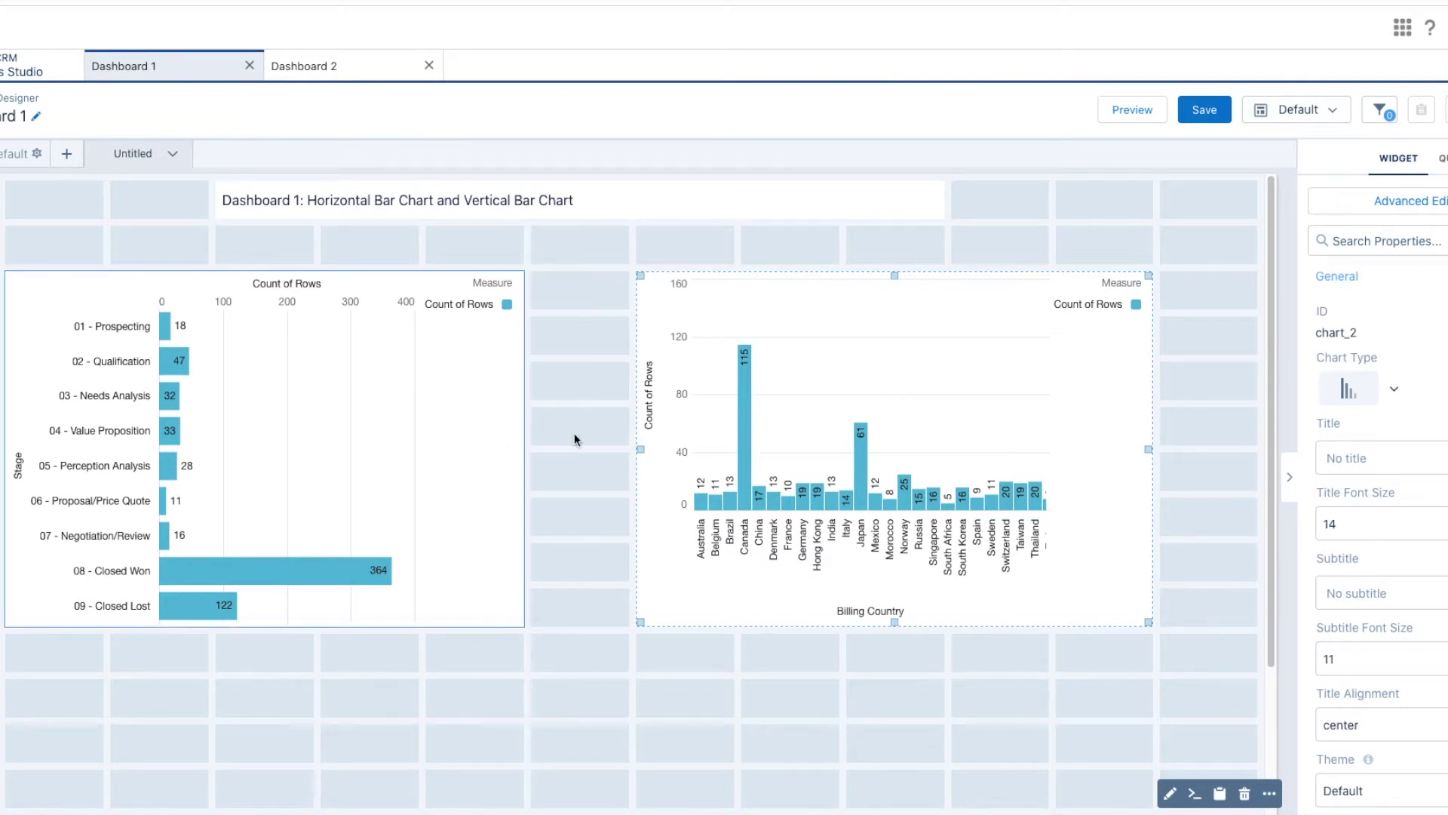
scroll(632, 594, "down", 3)
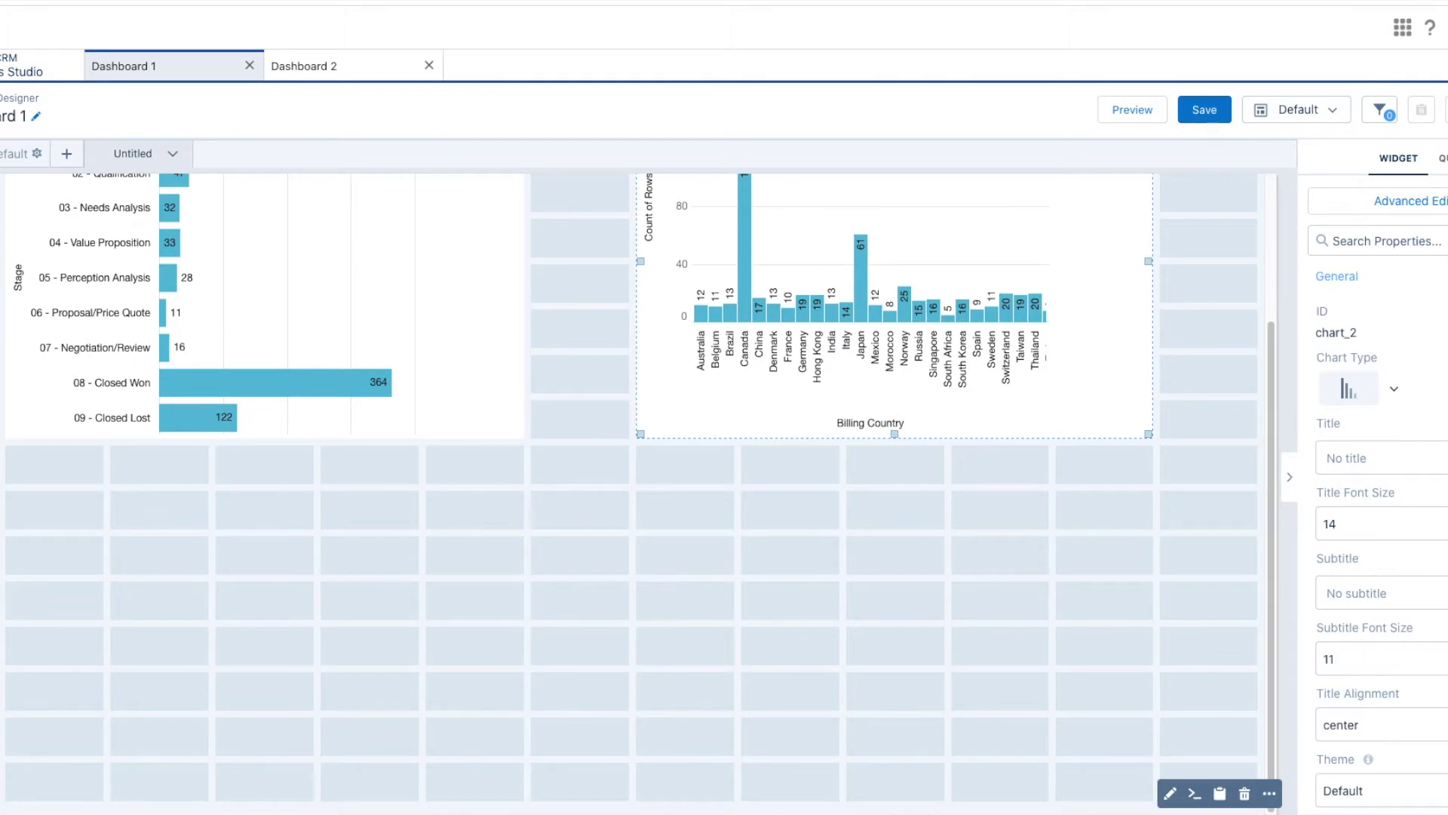
left_click_drag(284, 598, 287, 645)
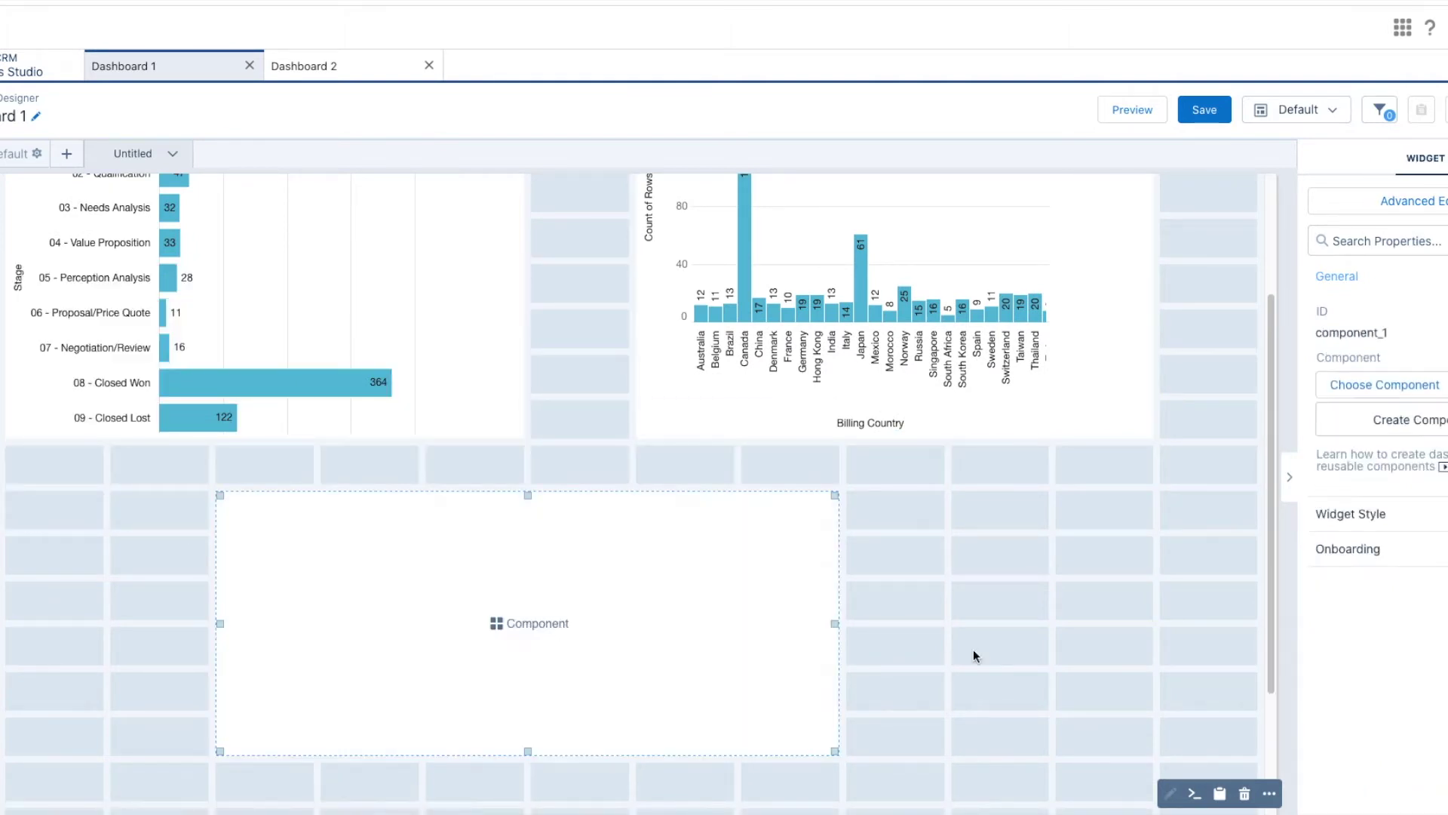
- Create a new reusable component for the widget and start a new query in it
left_click(532, 626)
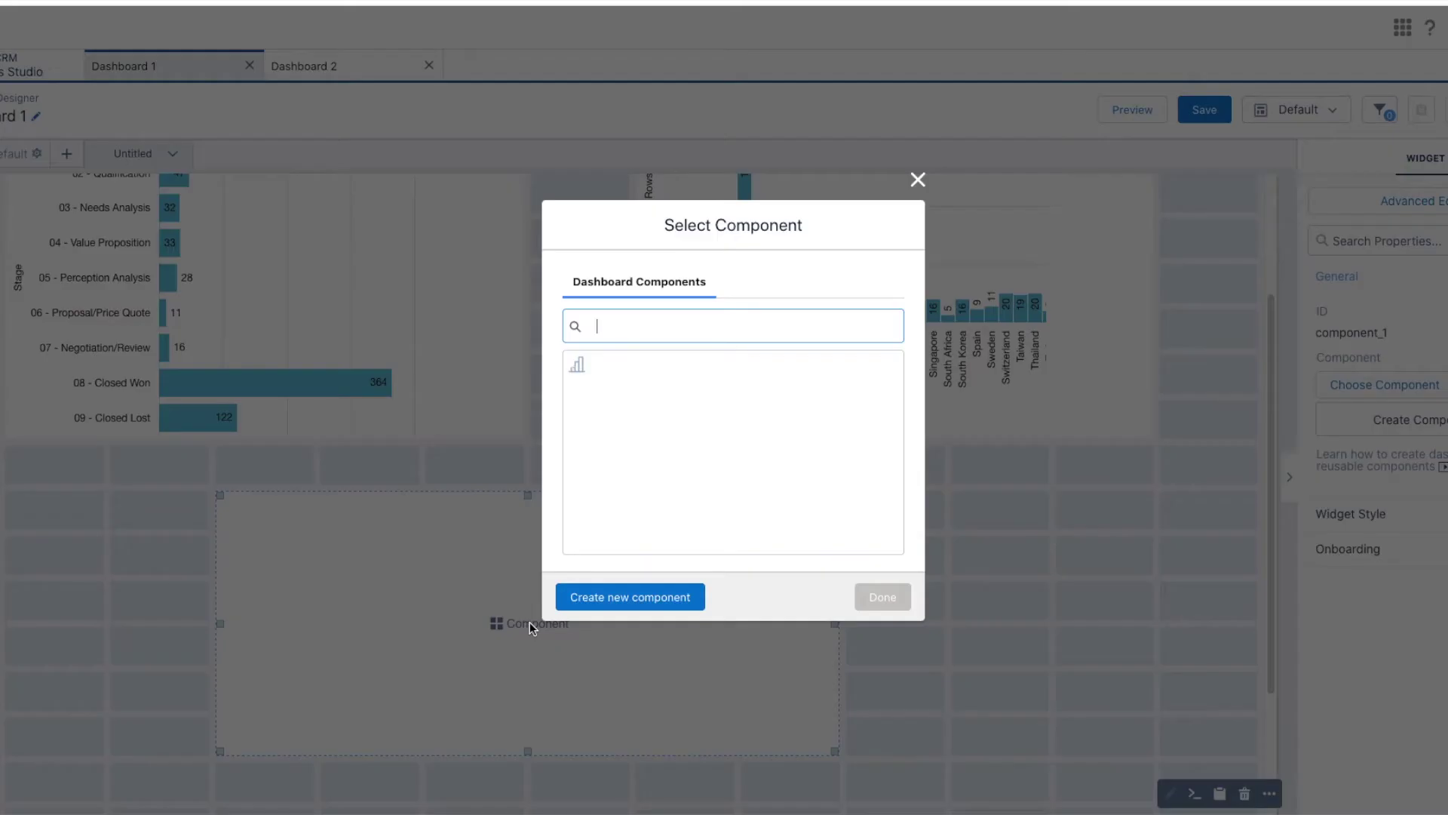
left_click(677, 600)
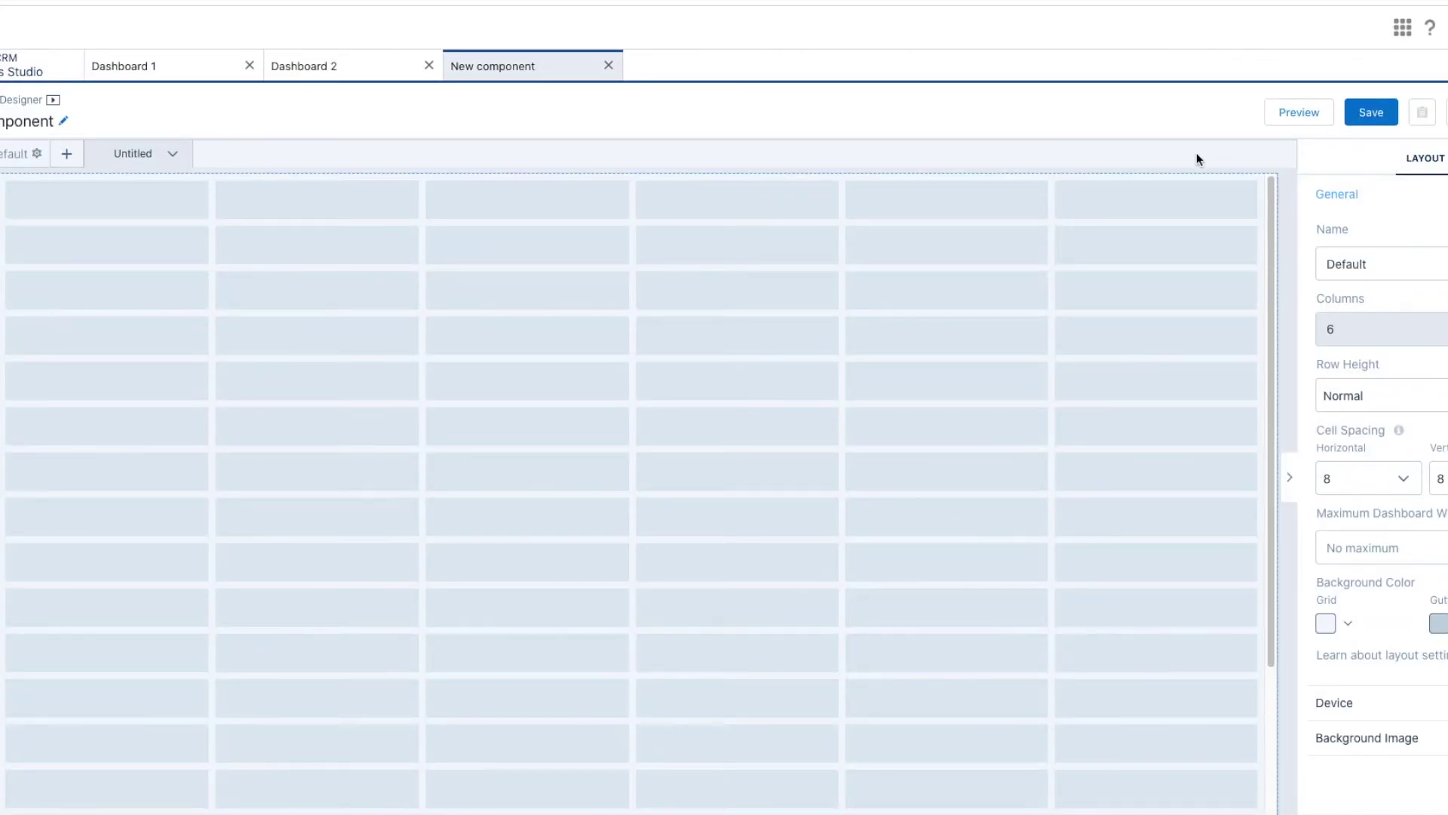
left_click(1412, 175)
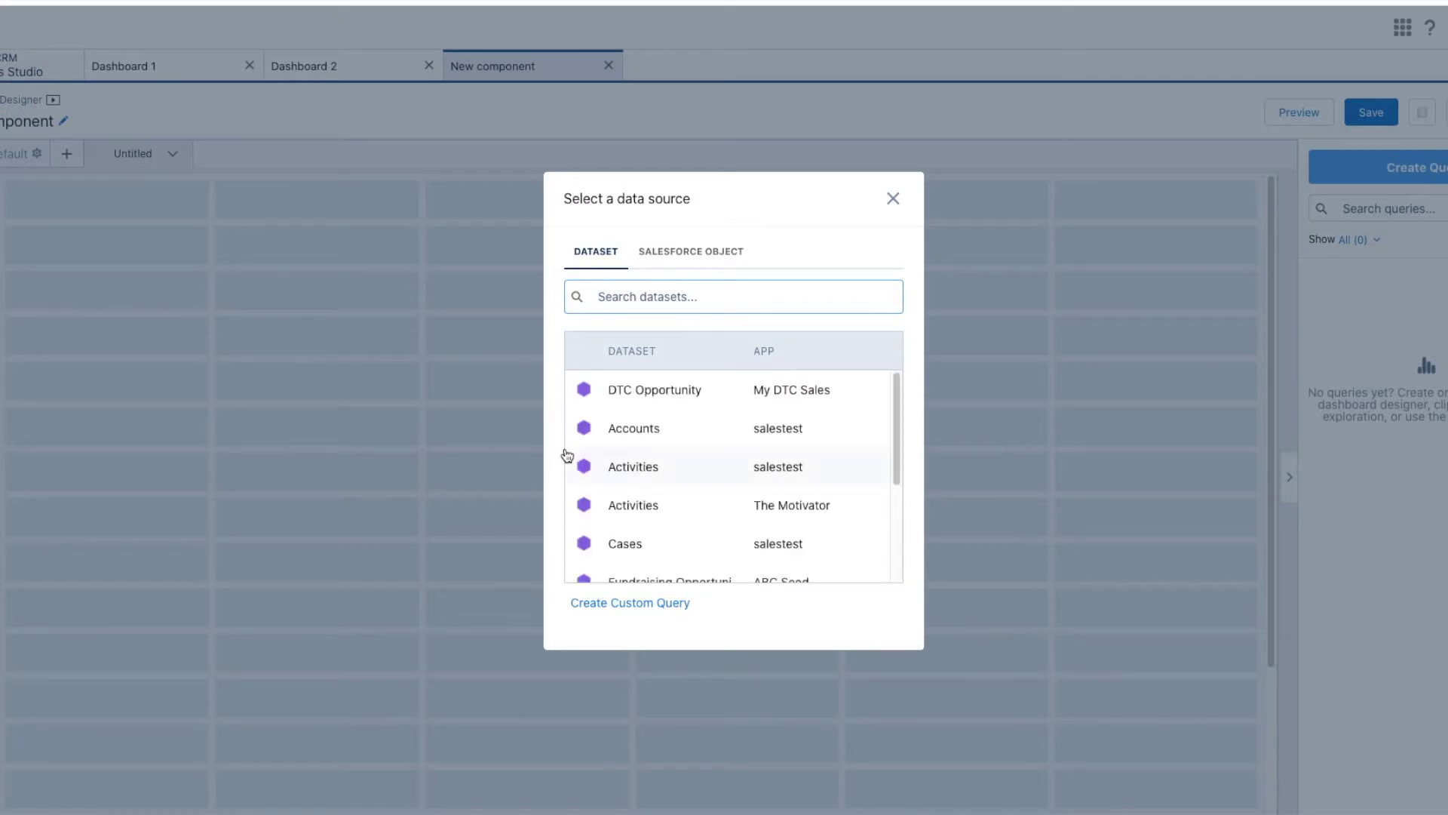
- Build a DTC Opportunity query grouped by Stage and name it SalesStage
left_click(683, 404)
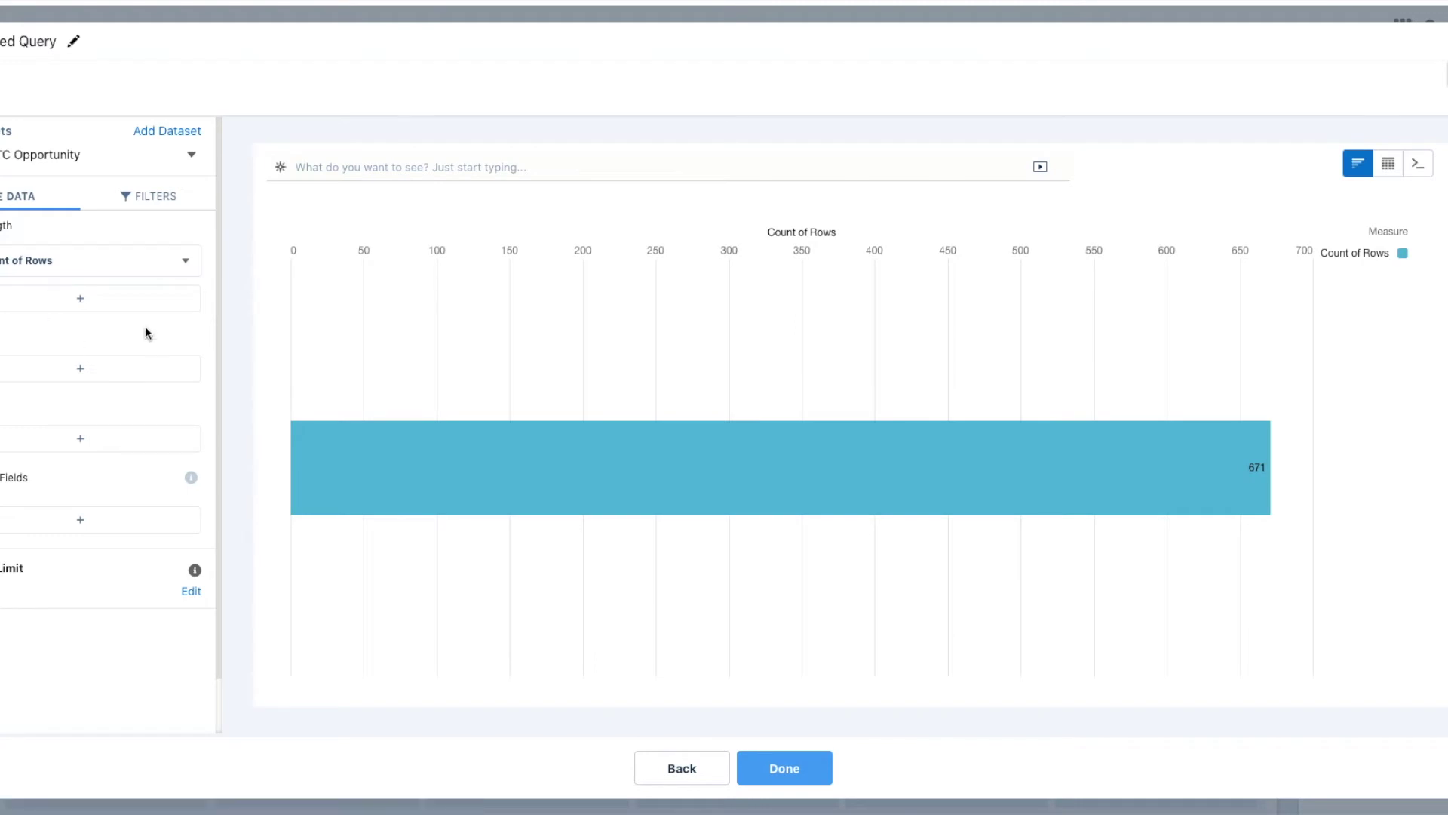
left_click(48, 369)
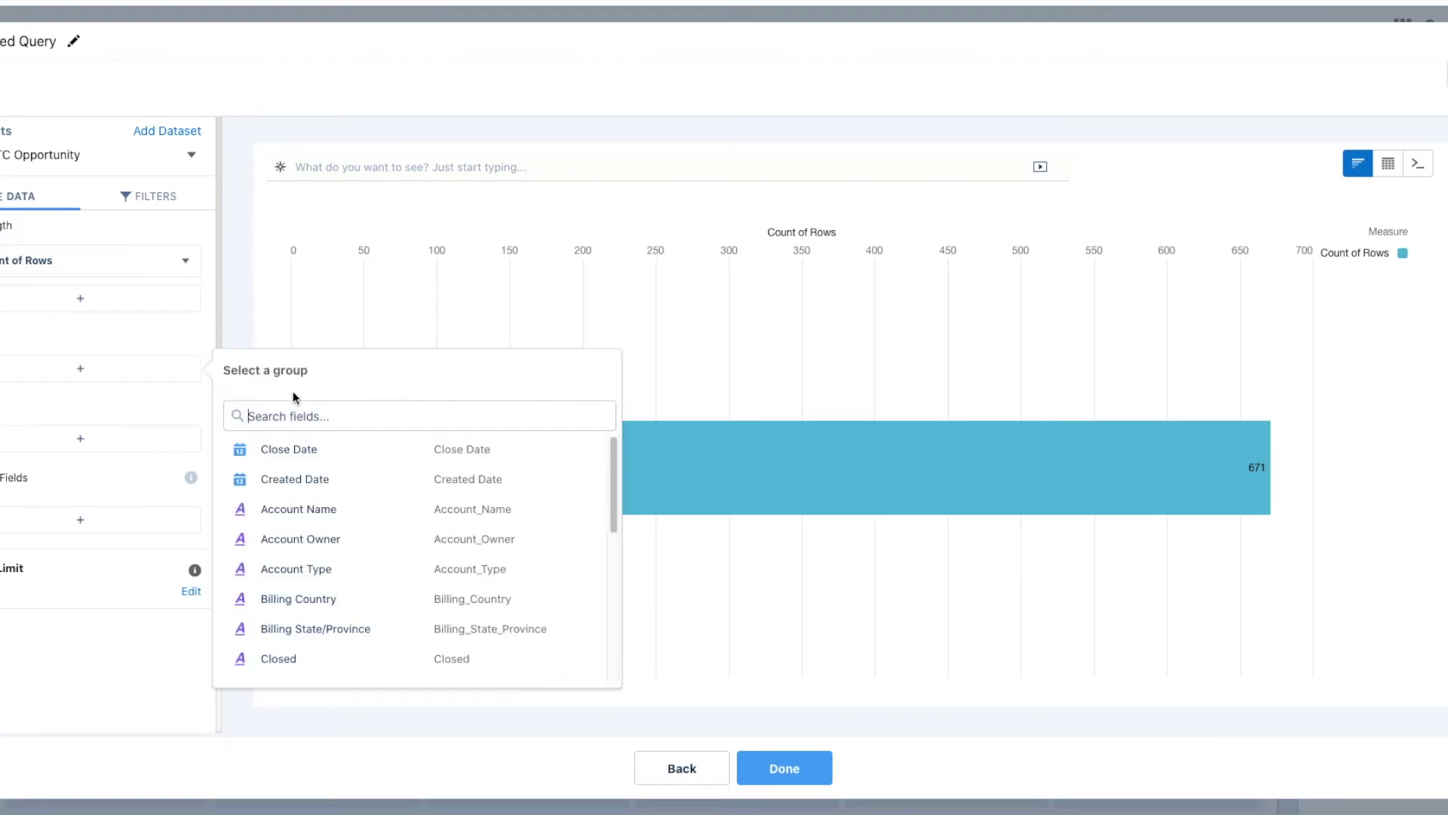
type("stage")
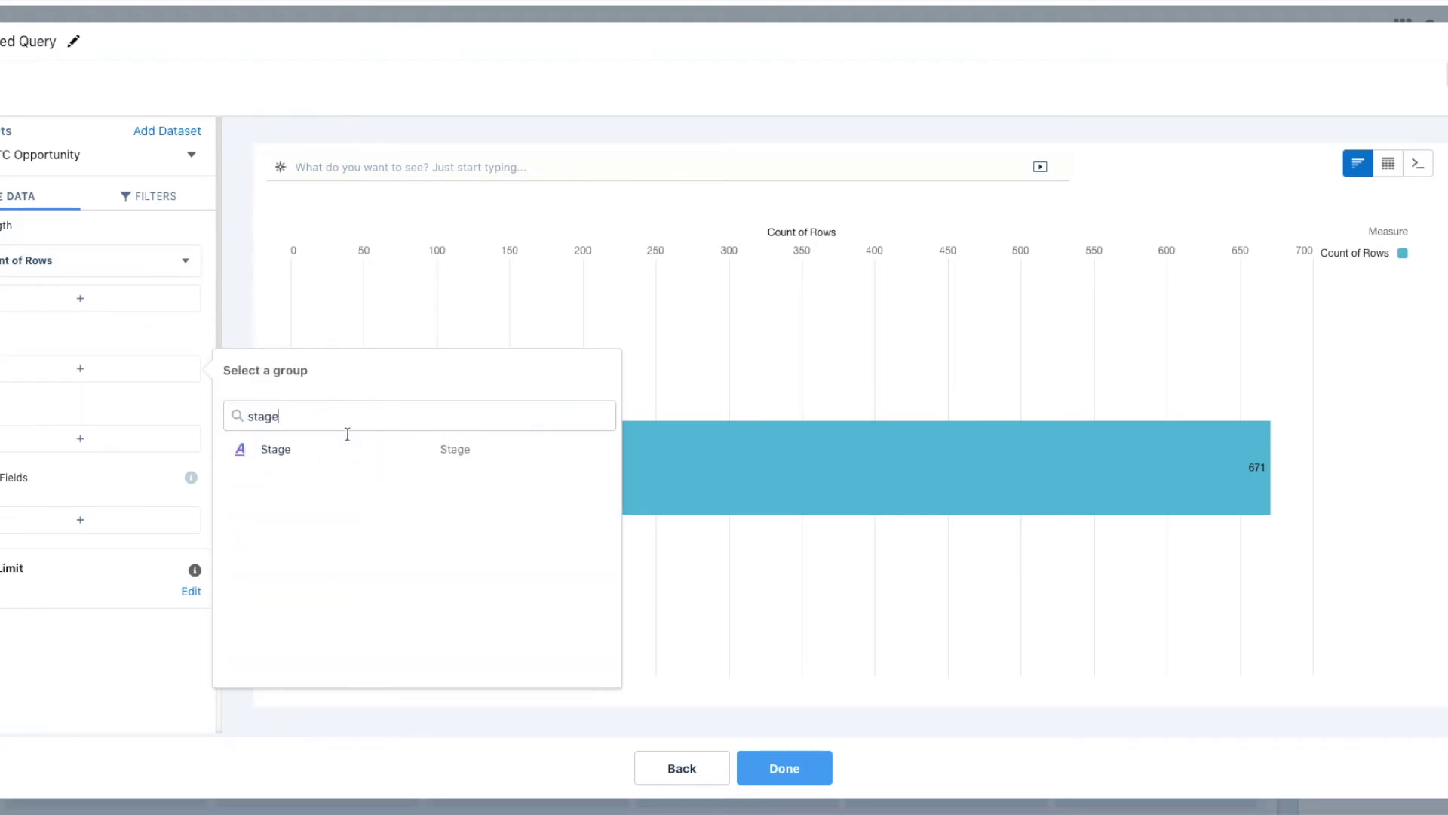
left_click(346, 450)
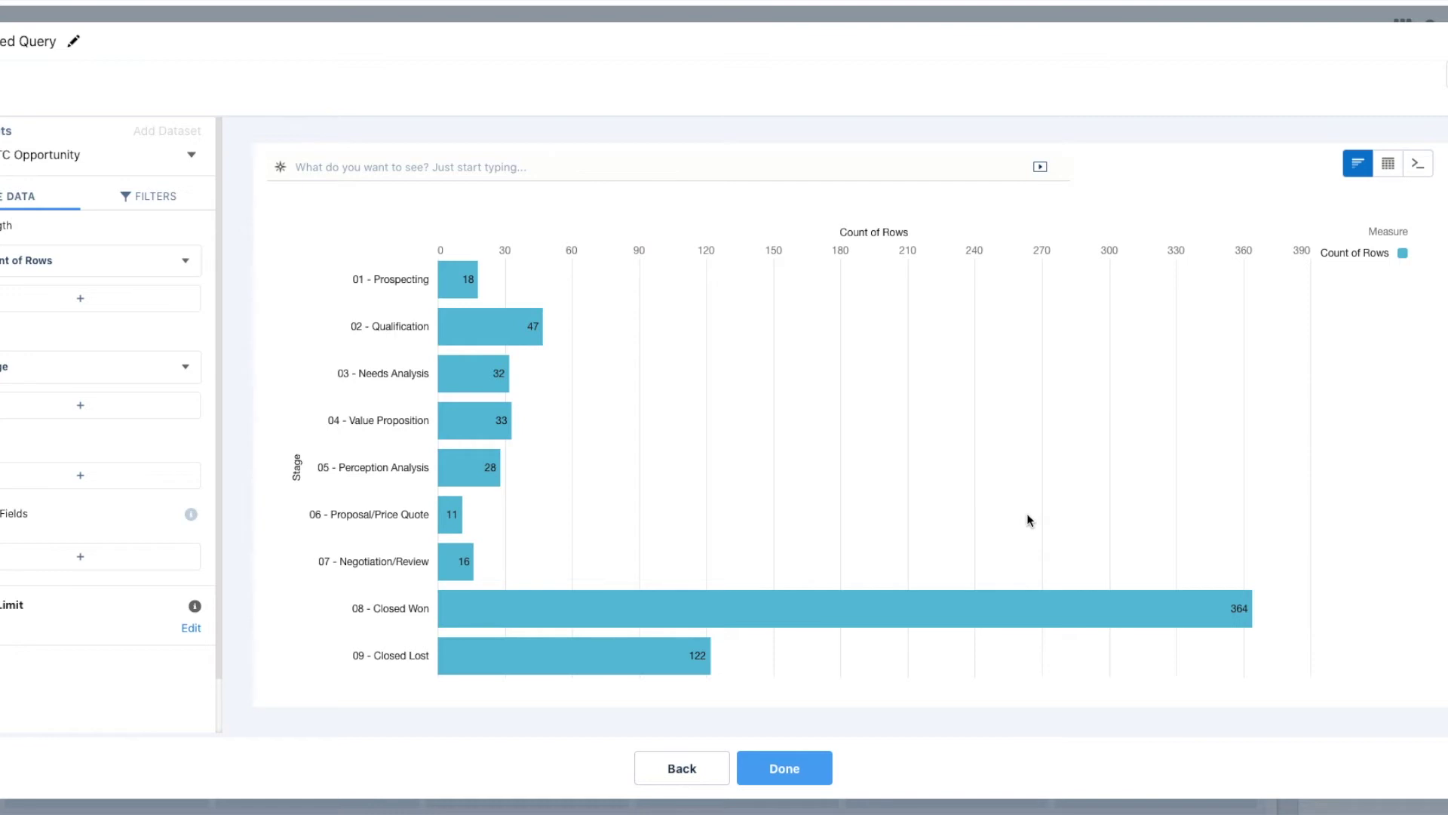
left_click(73, 41)
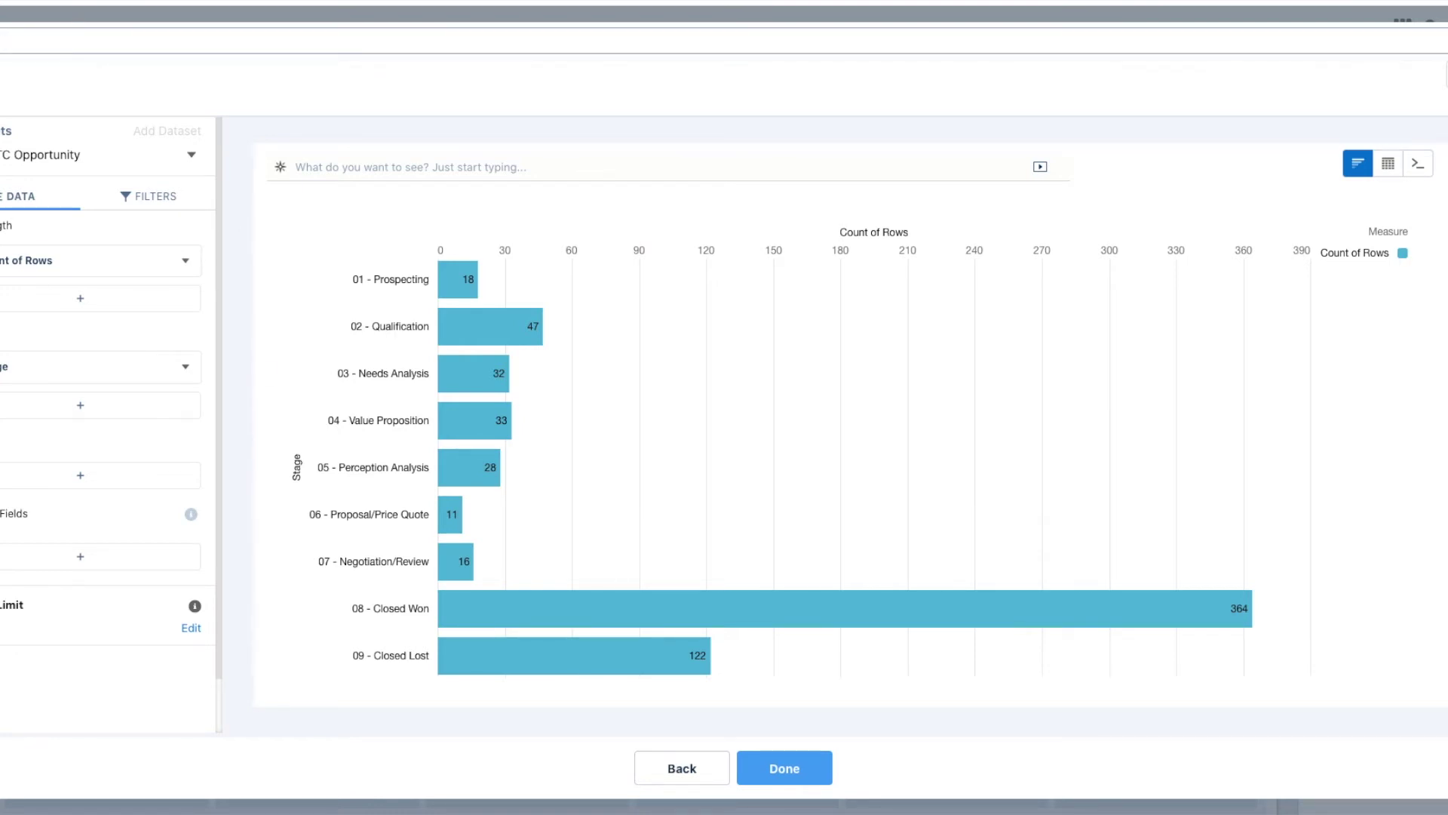
type("sStage")
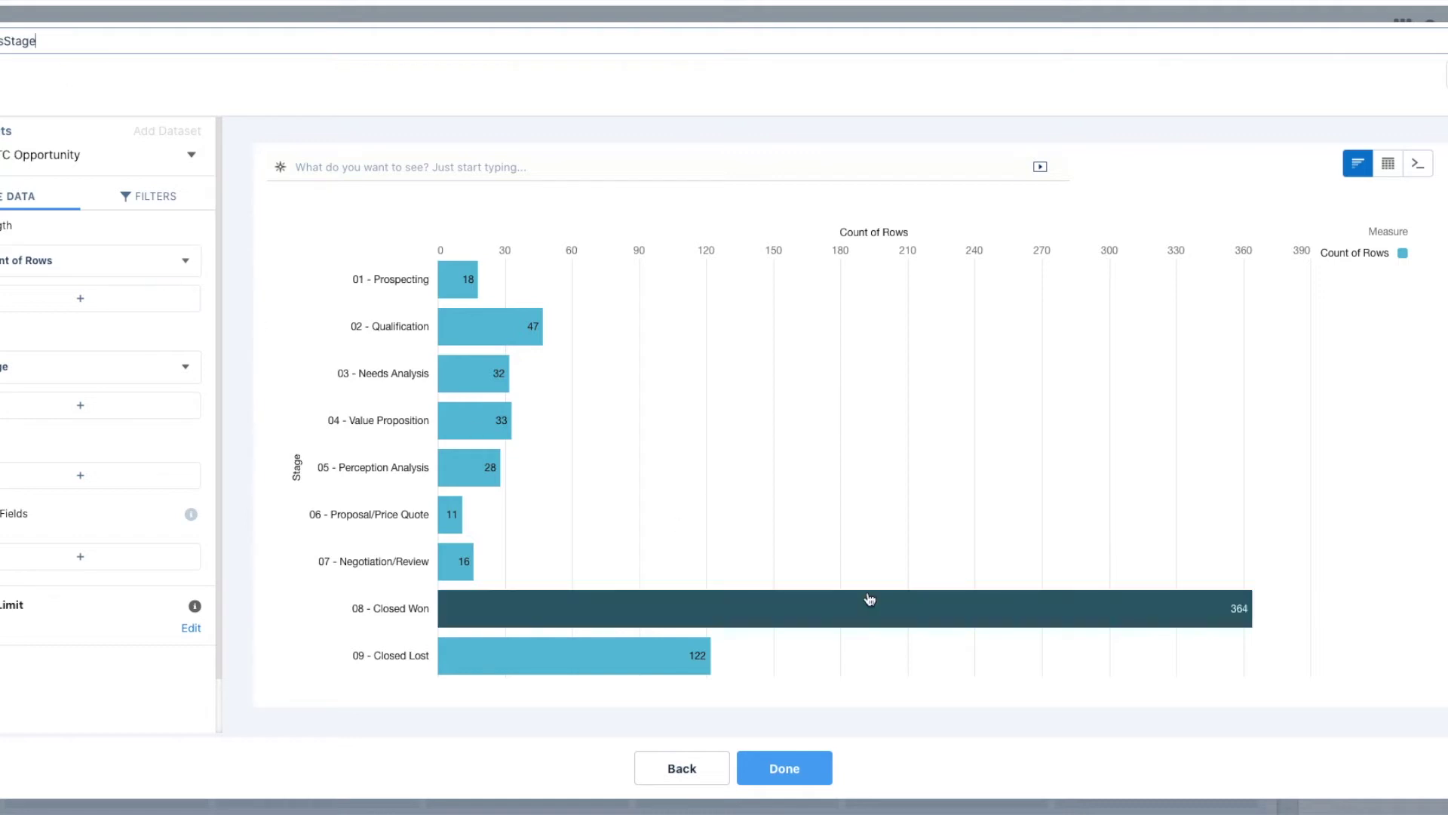
left_click(781, 768)
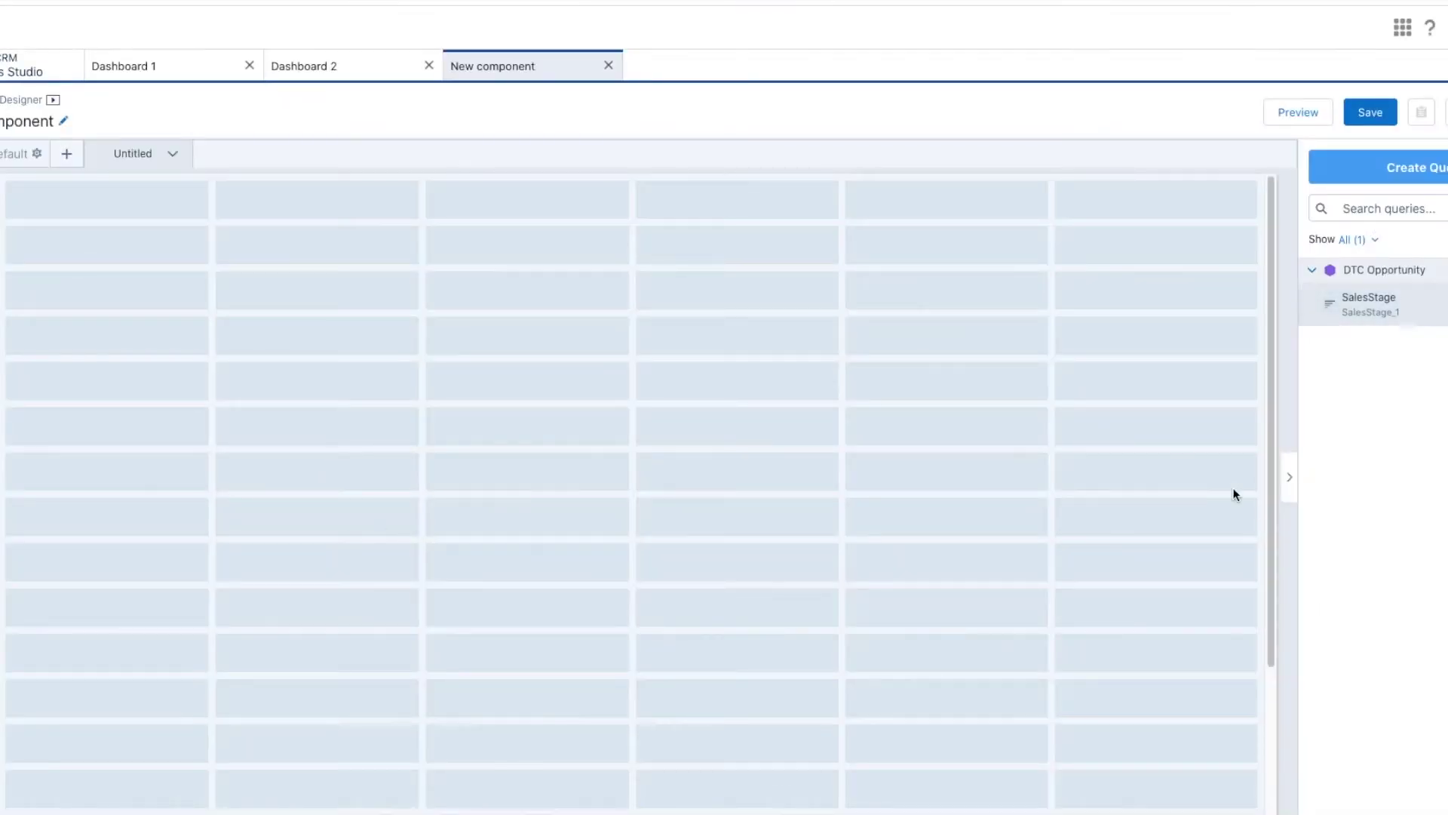
- Place the SalesStage chart on the component grid and enlarge its widget
left_click_drag(1365, 314, 291, 344)
left_click_drag(414, 400, 466, 552)
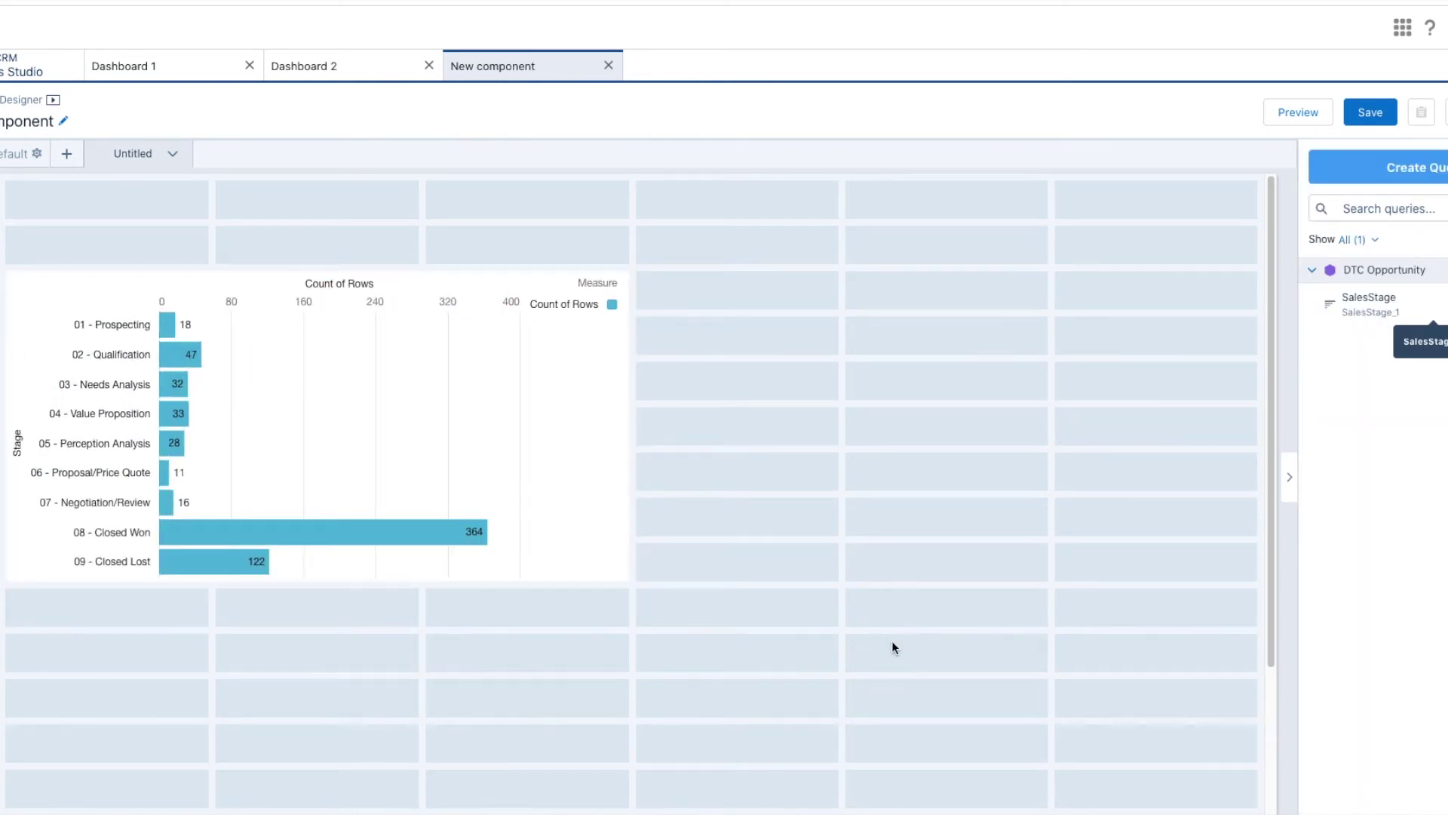
left_click(1434, 176)
- Build a DTC Opportunity query grouped by Billing Country named CountofOppsbyBillingCountry
left_click(698, 389)
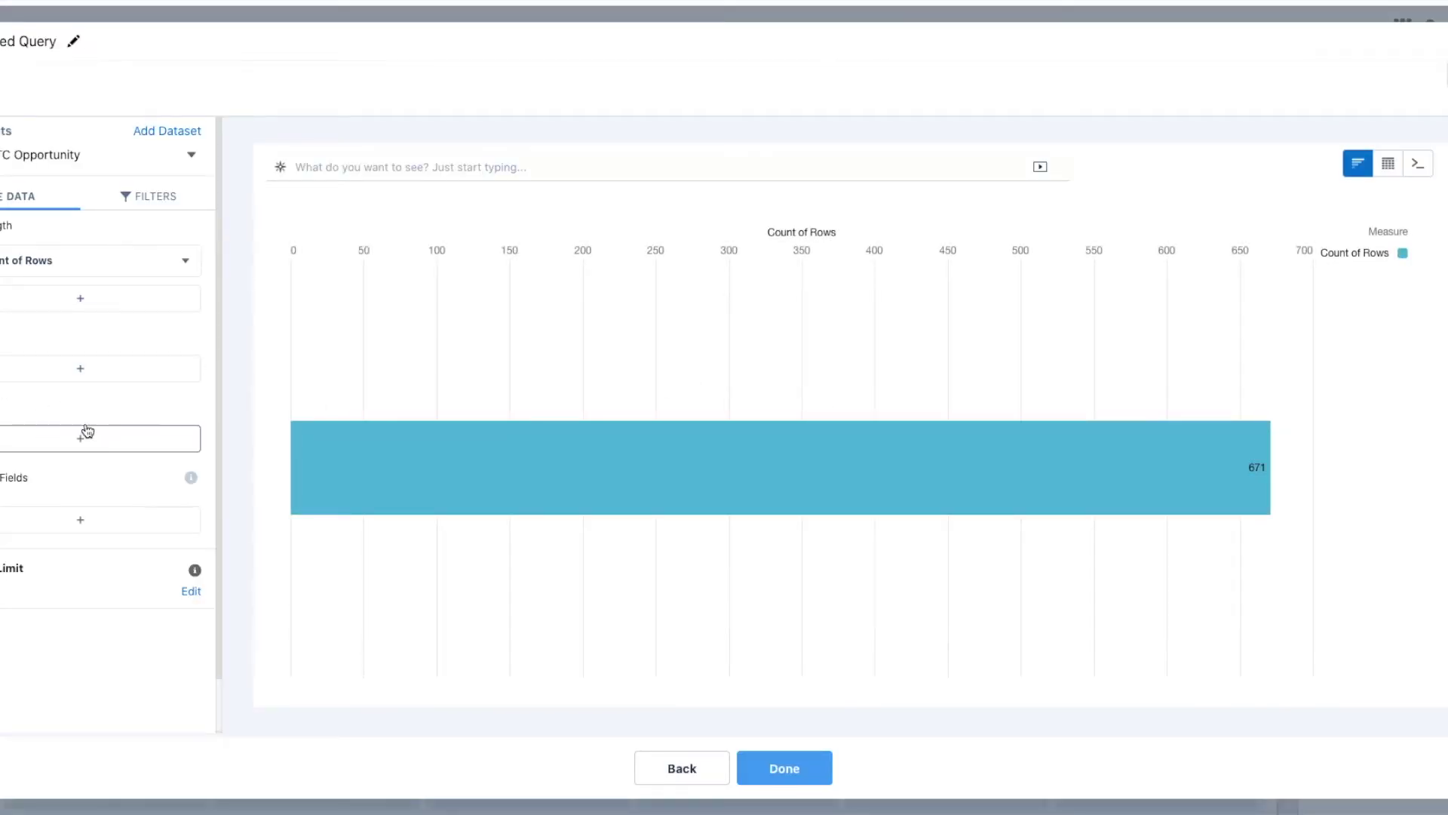
left_click(91, 375)
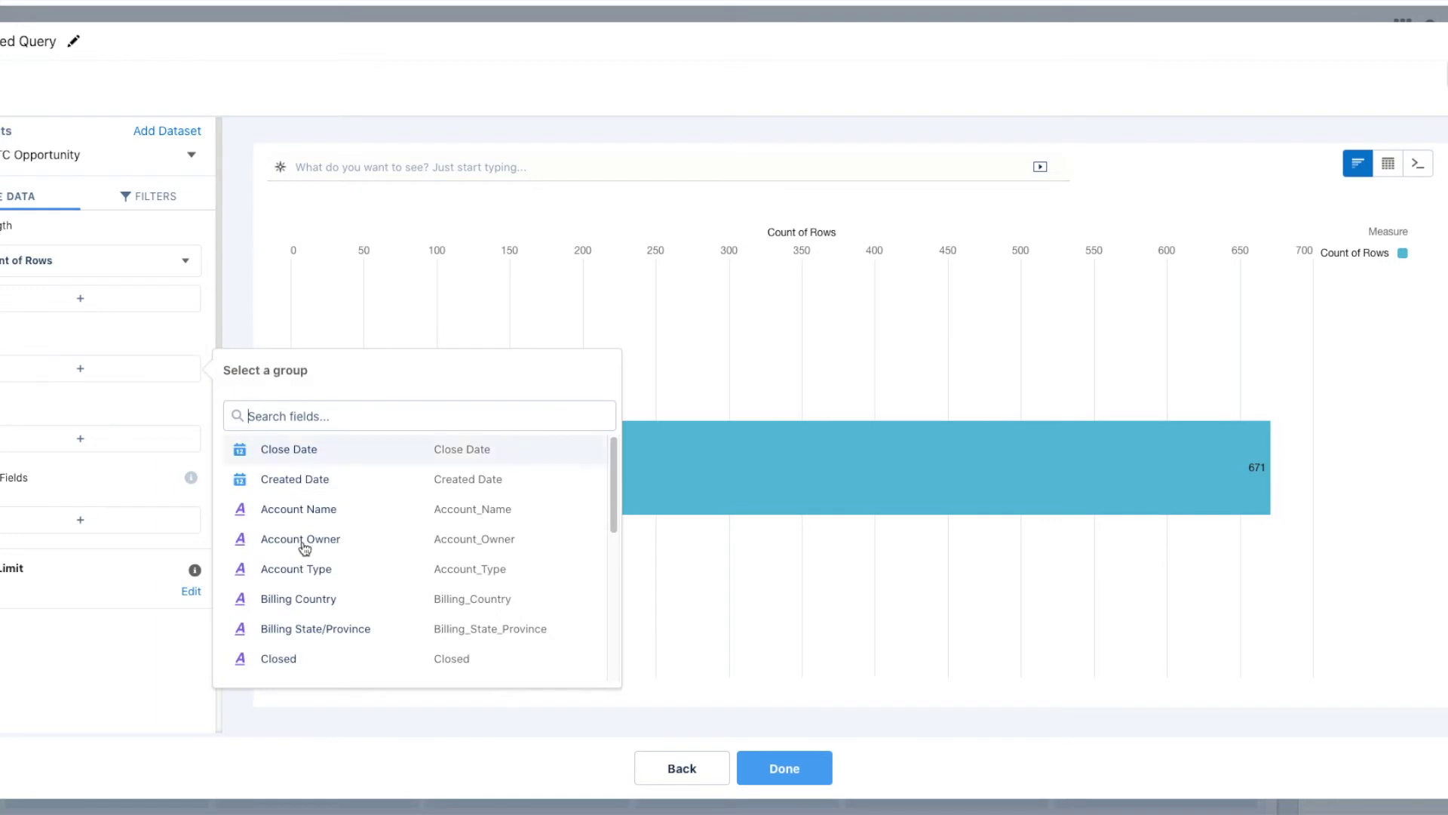
left_click(323, 598)
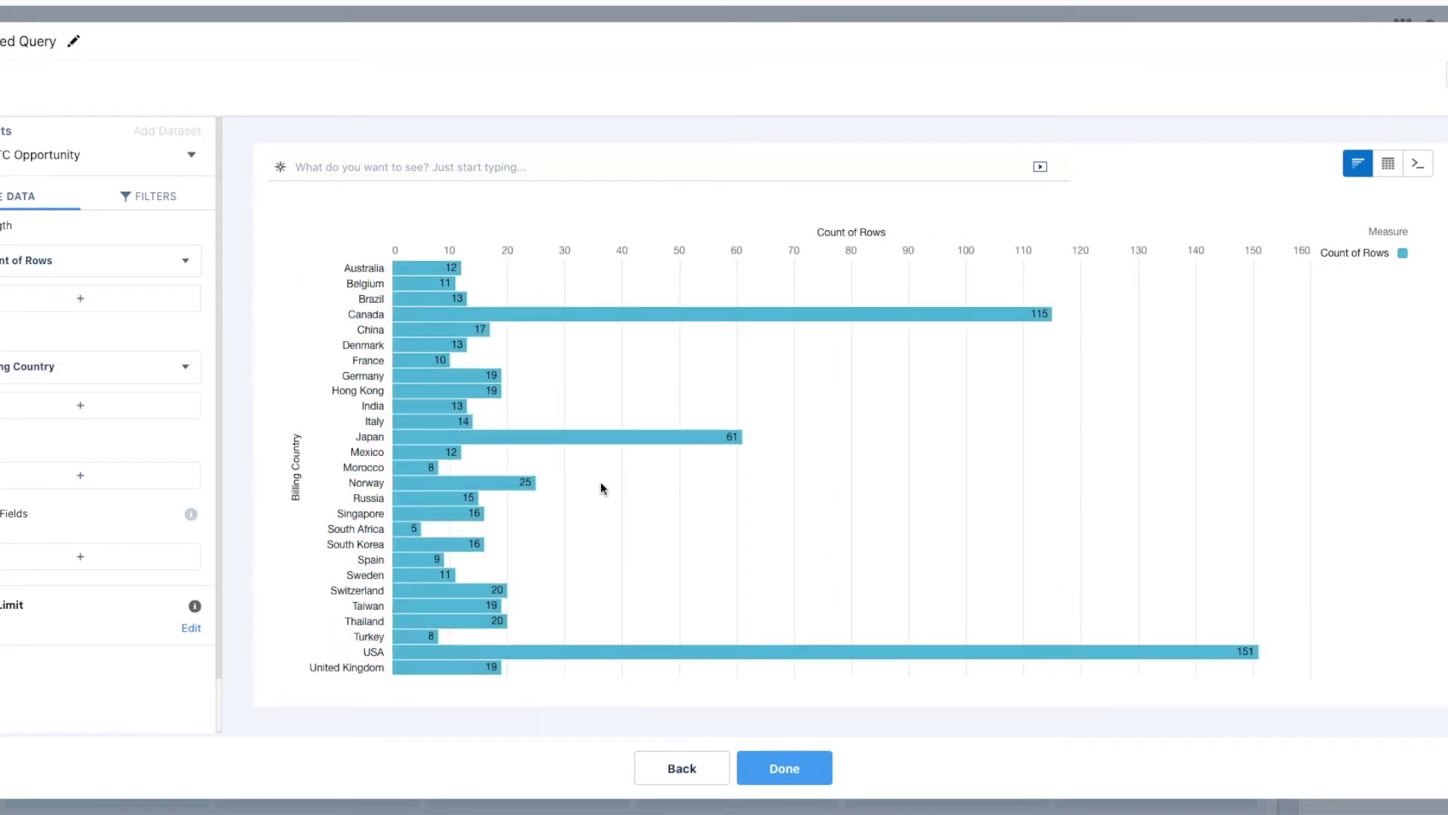
left_click(73, 41)
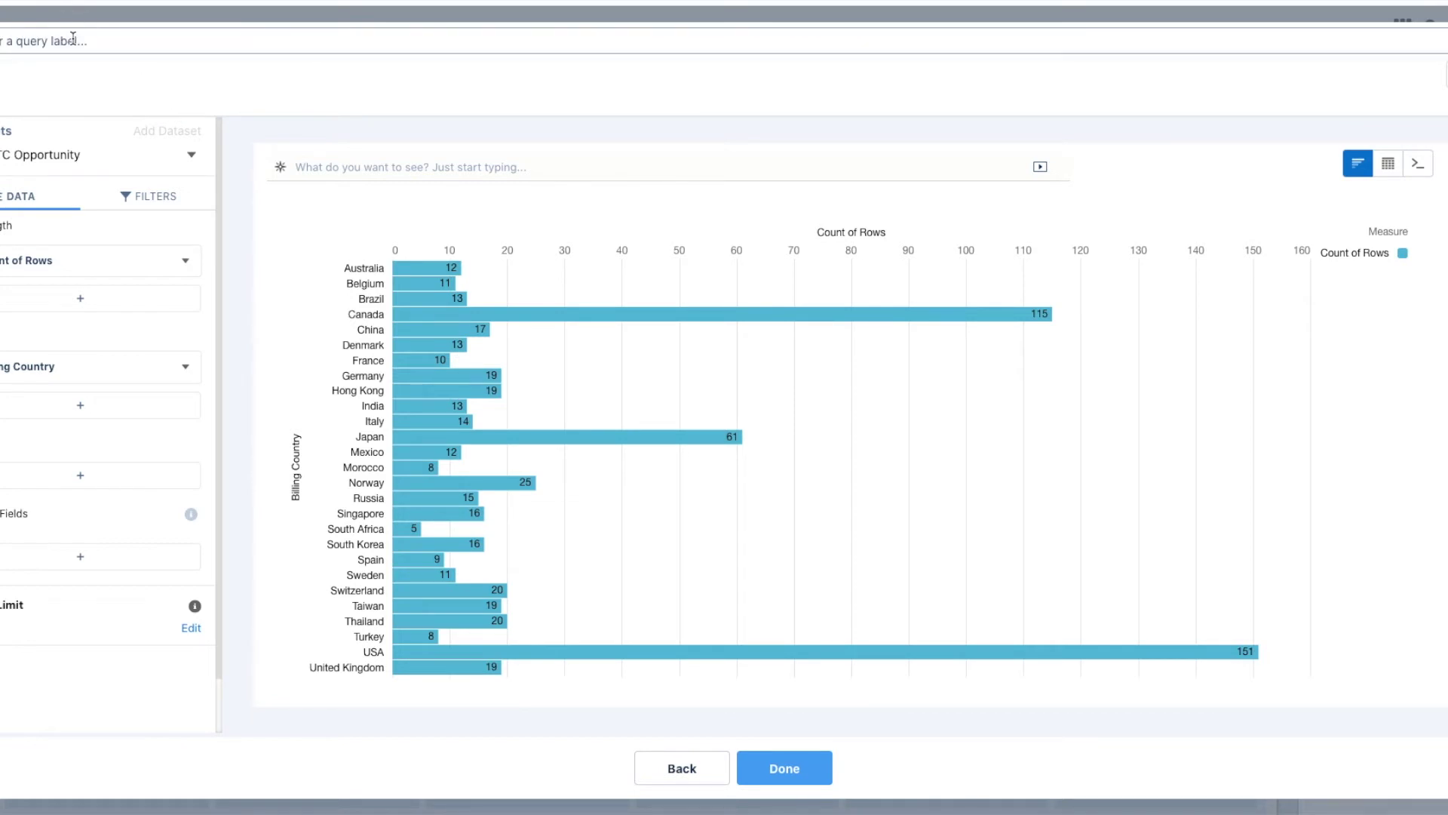
type("CountofOpps")
type("byBill")
type("ingCountry")
left_click(824, 773)
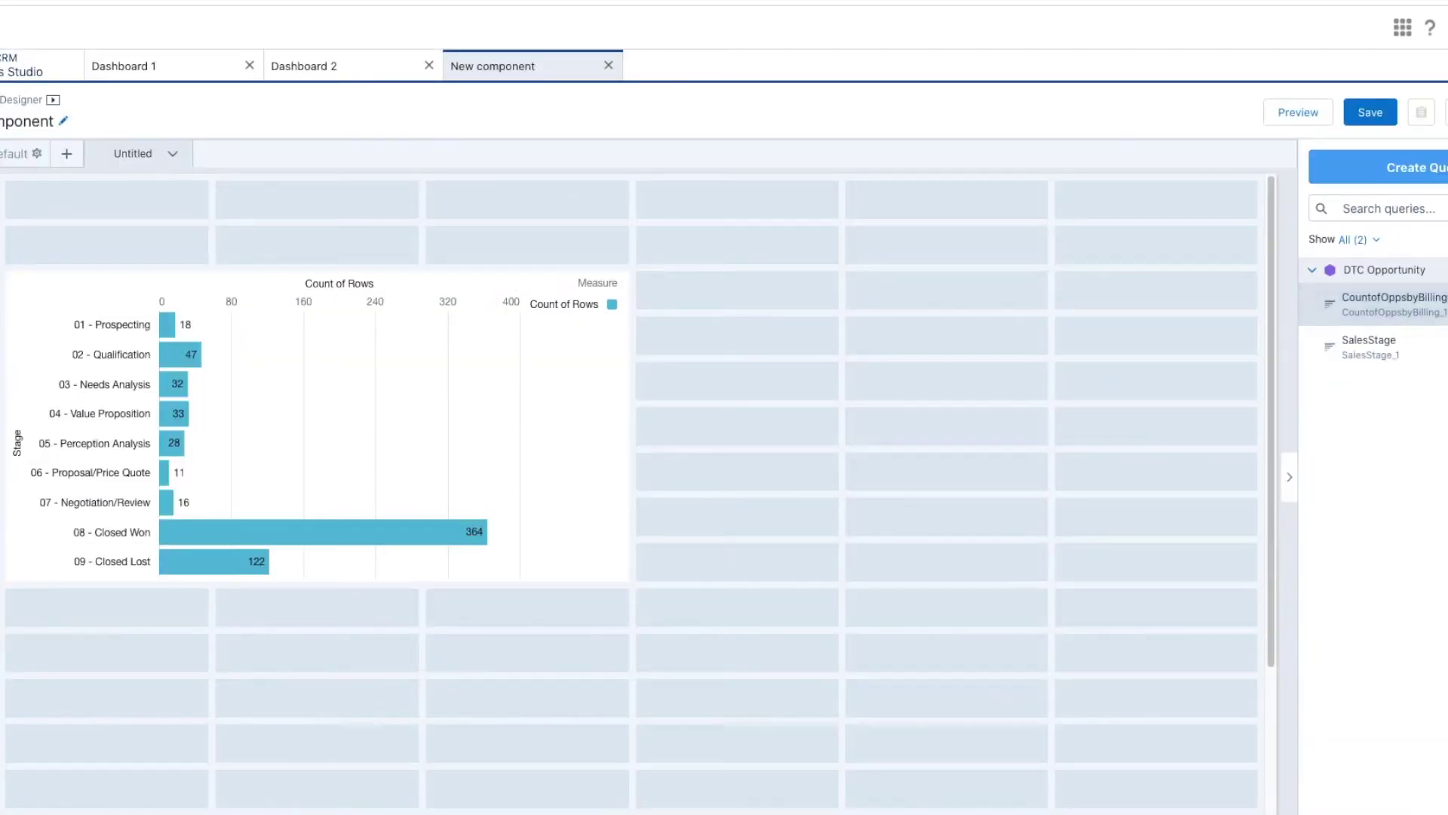
- Place the billing-country chart beside the stage chart and enlarge its widget
left_click_drag(1388, 302, 1143, 385)
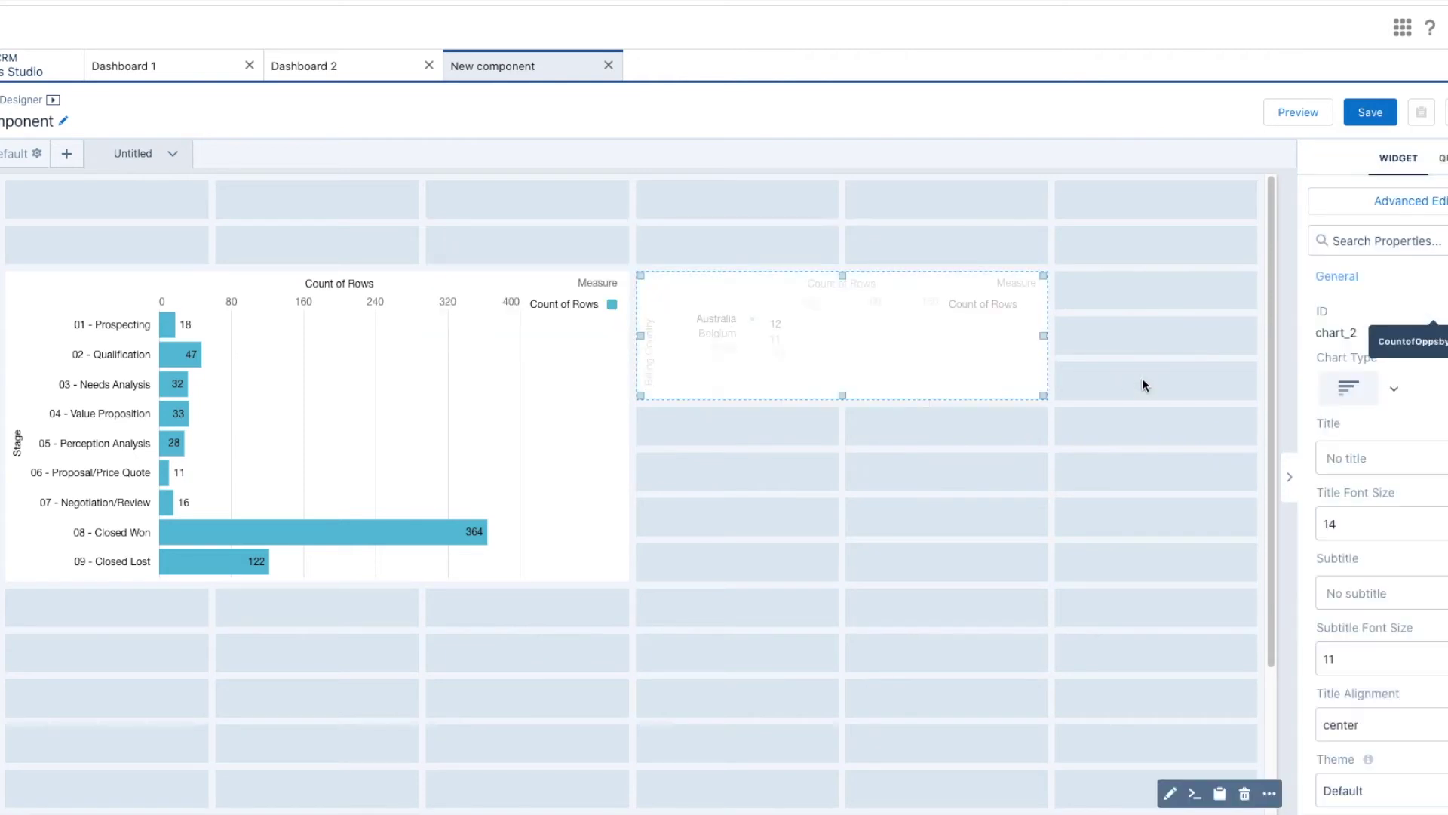
left_click_drag(1042, 397, 1204, 577)
left_click(1290, 483)
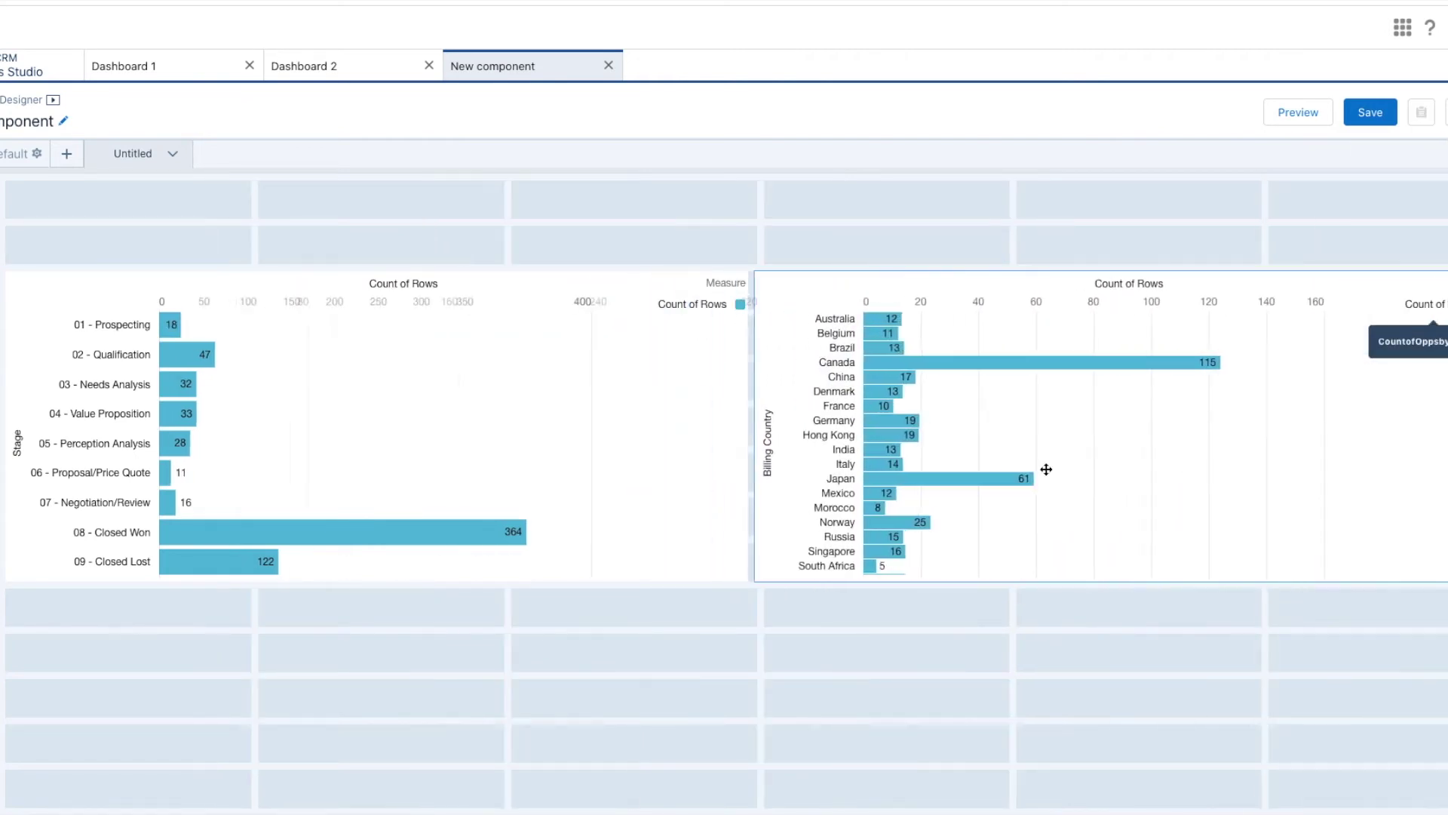
- Save the new component as 'Sales Component' in My Private App
left_click(1375, 124)
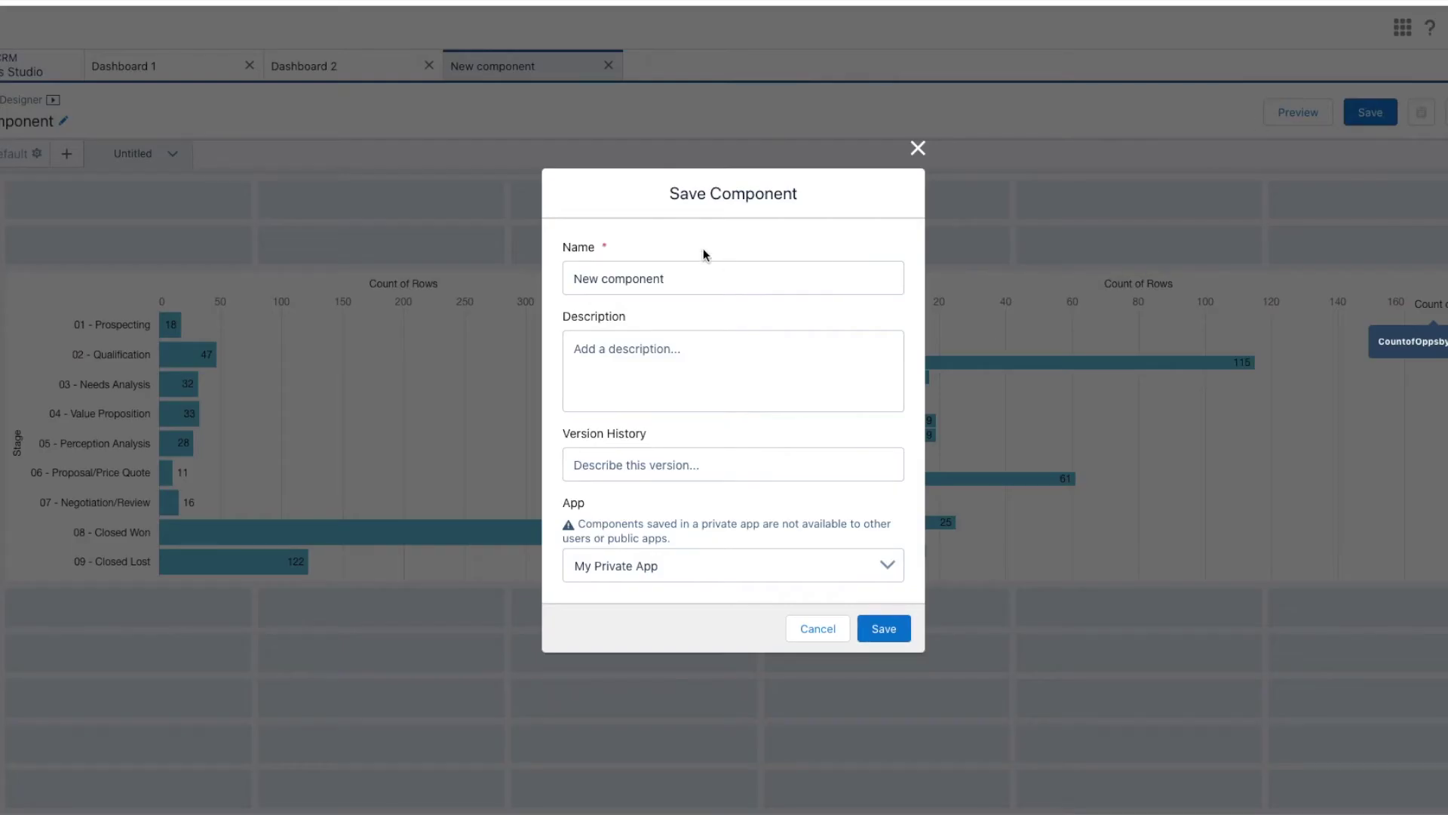
left_click(517, 274)
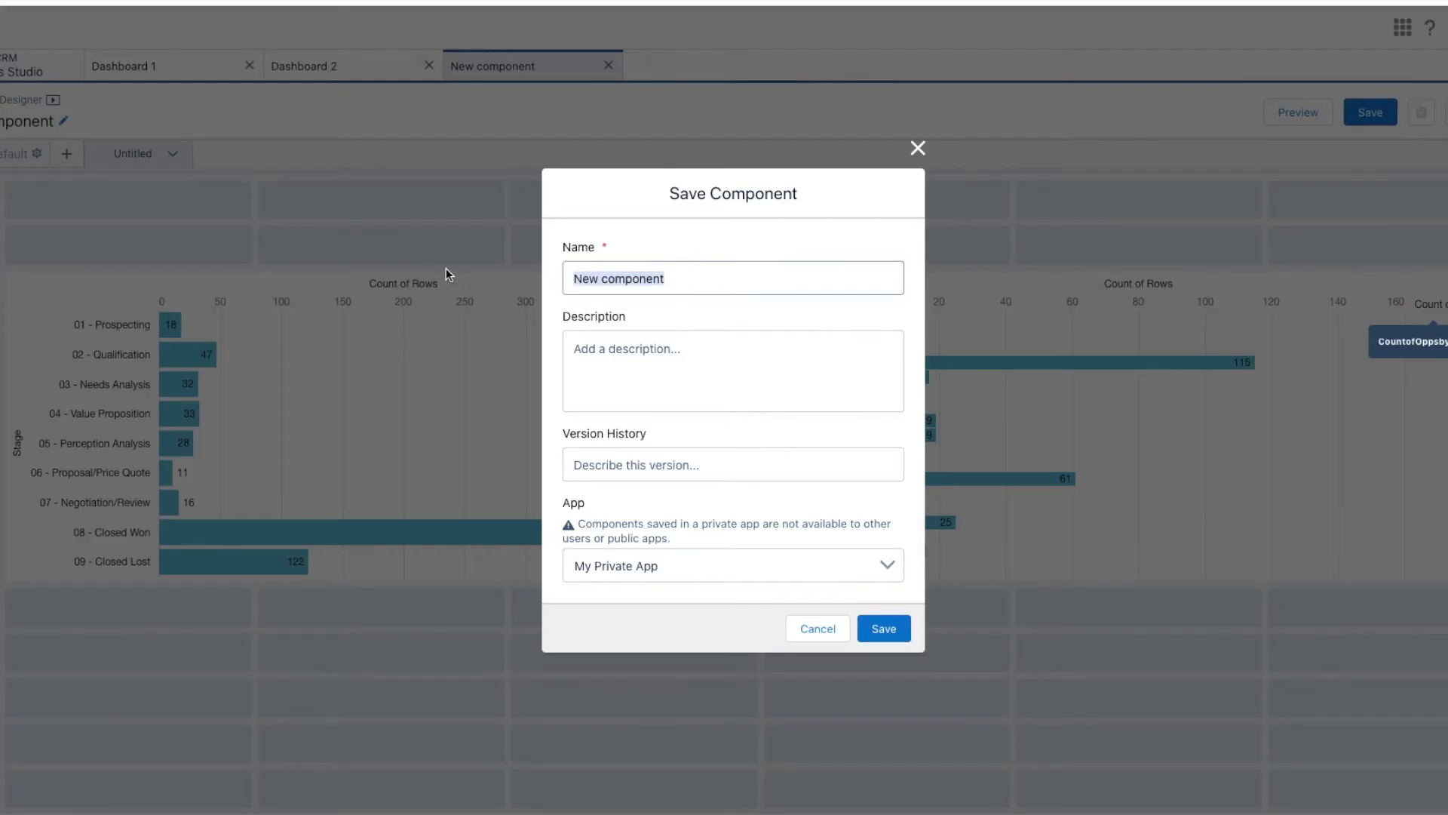
type("Sales Co")
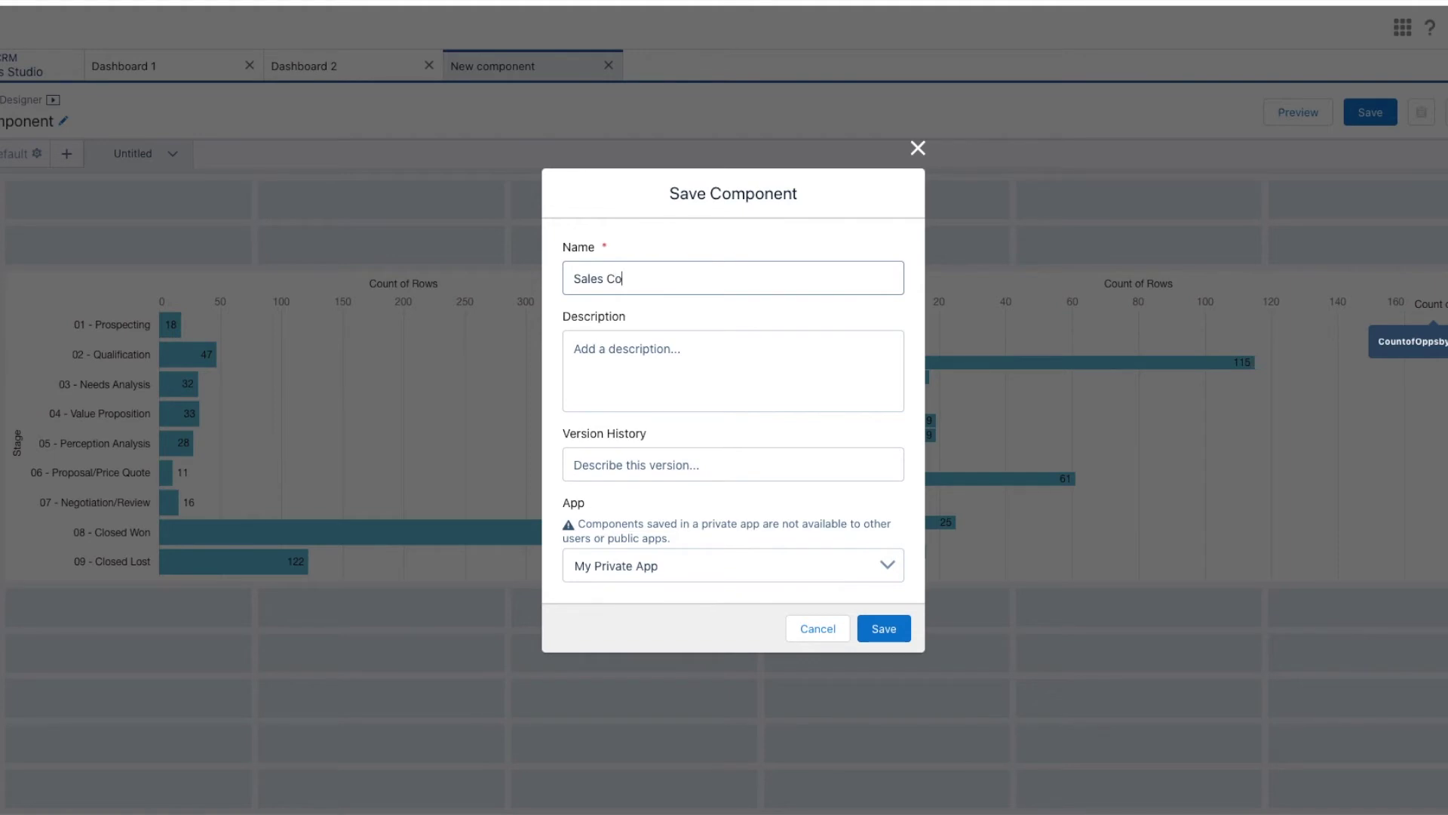
type("mponent")
left_click(883, 628)
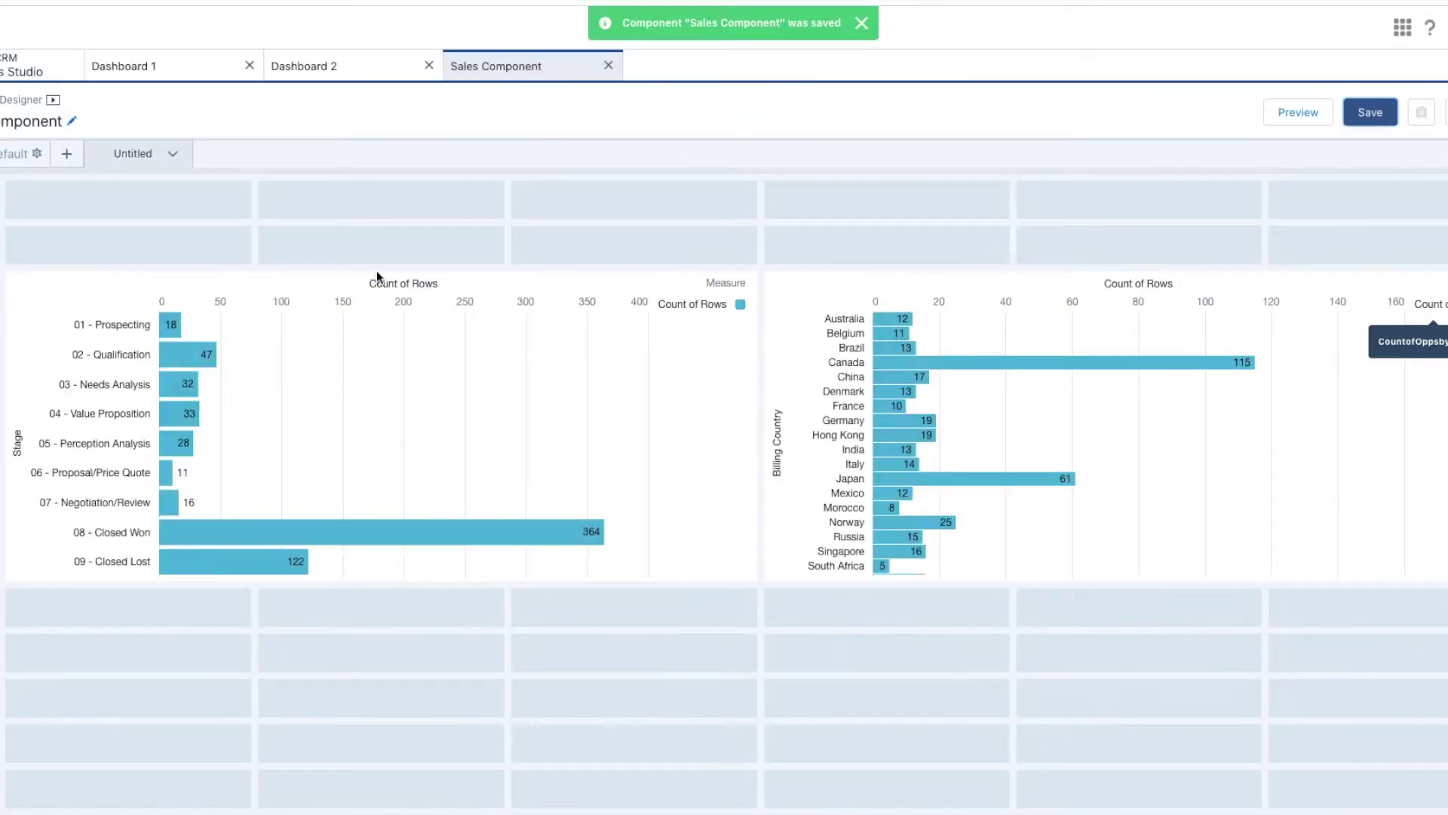
- Load the Sales Component into Dashboard 1's empty component widget
left_click(153, 69)
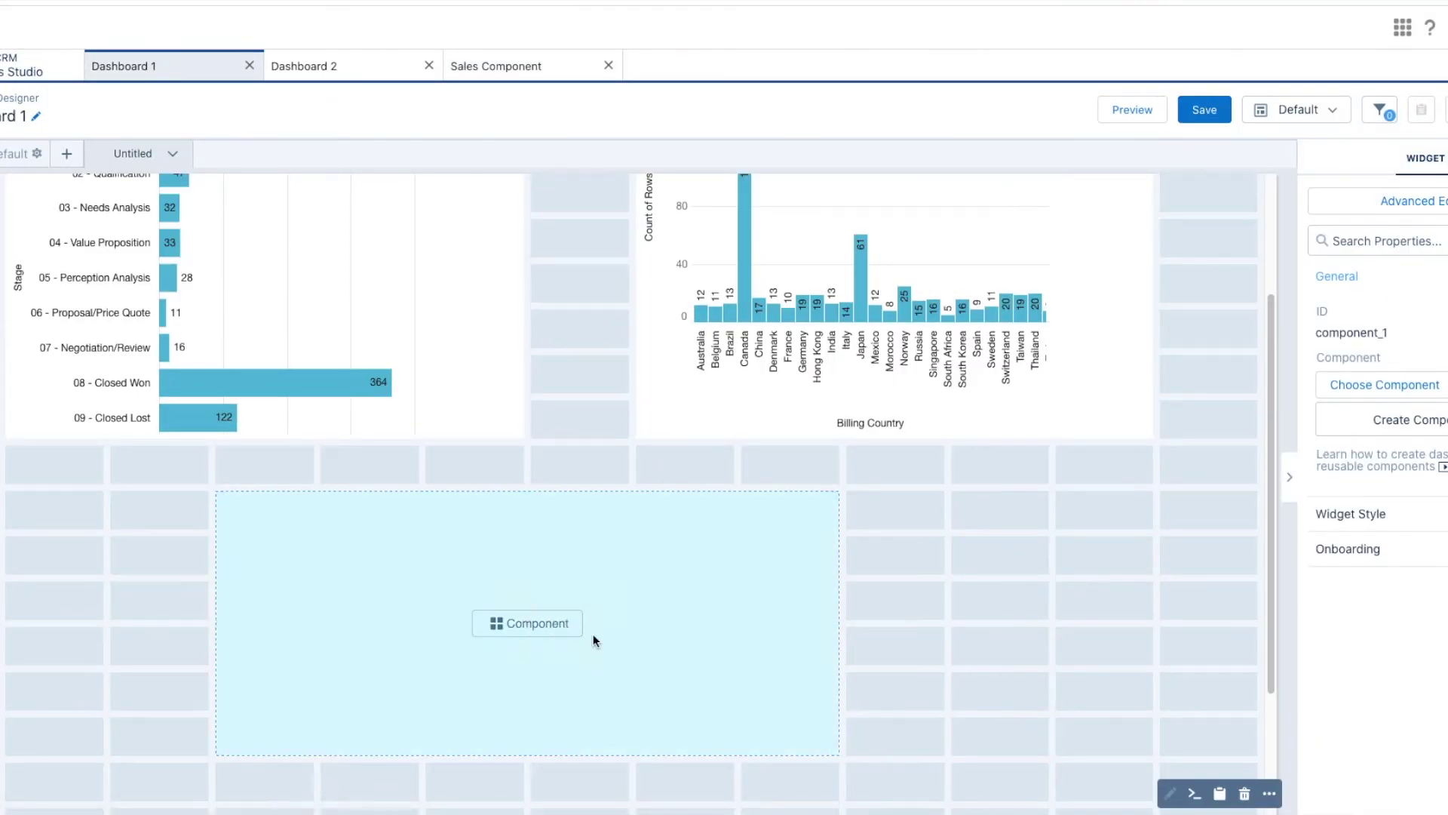
double_click(595, 637)
left_click(701, 381)
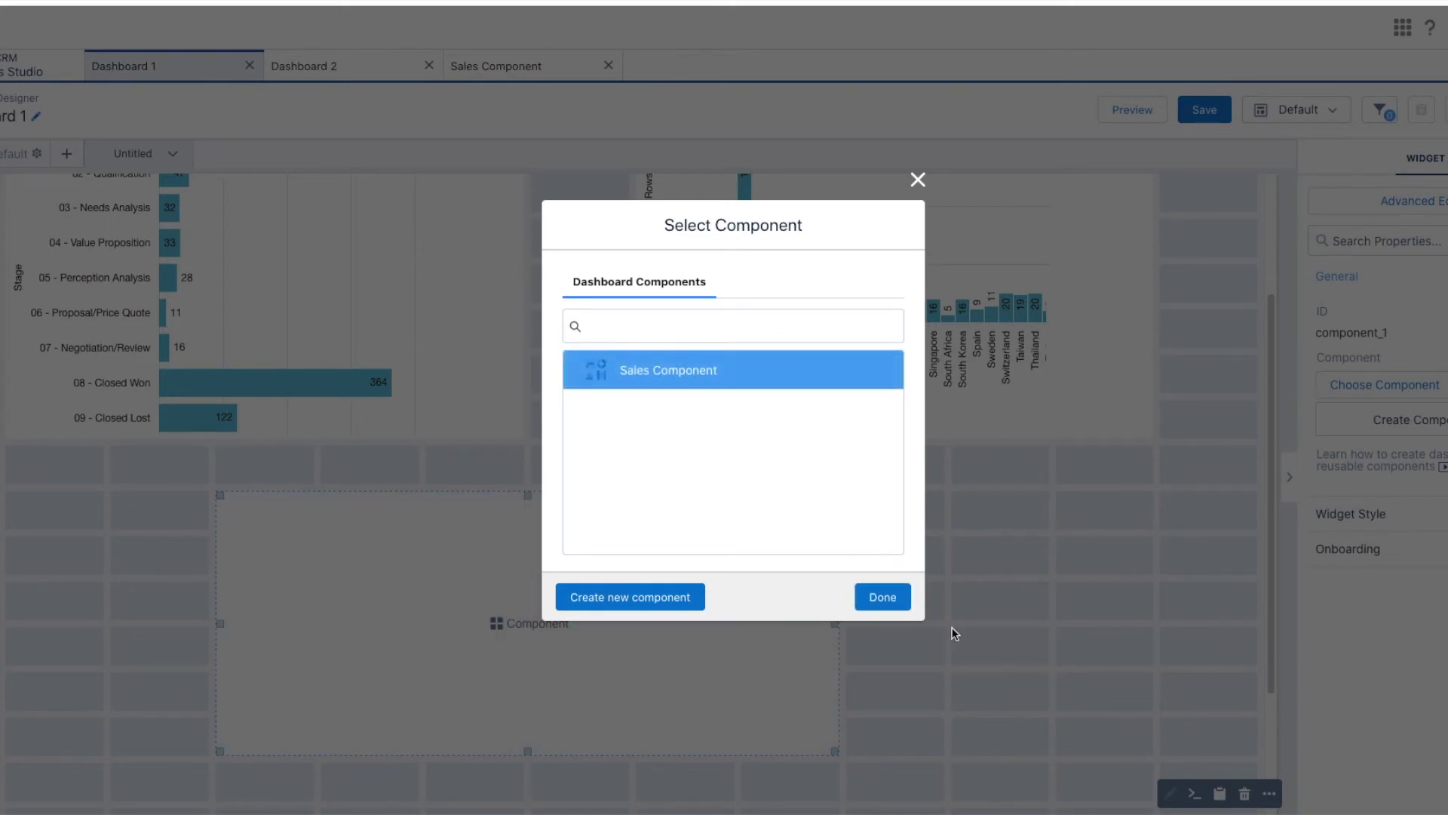
left_click(898, 596)
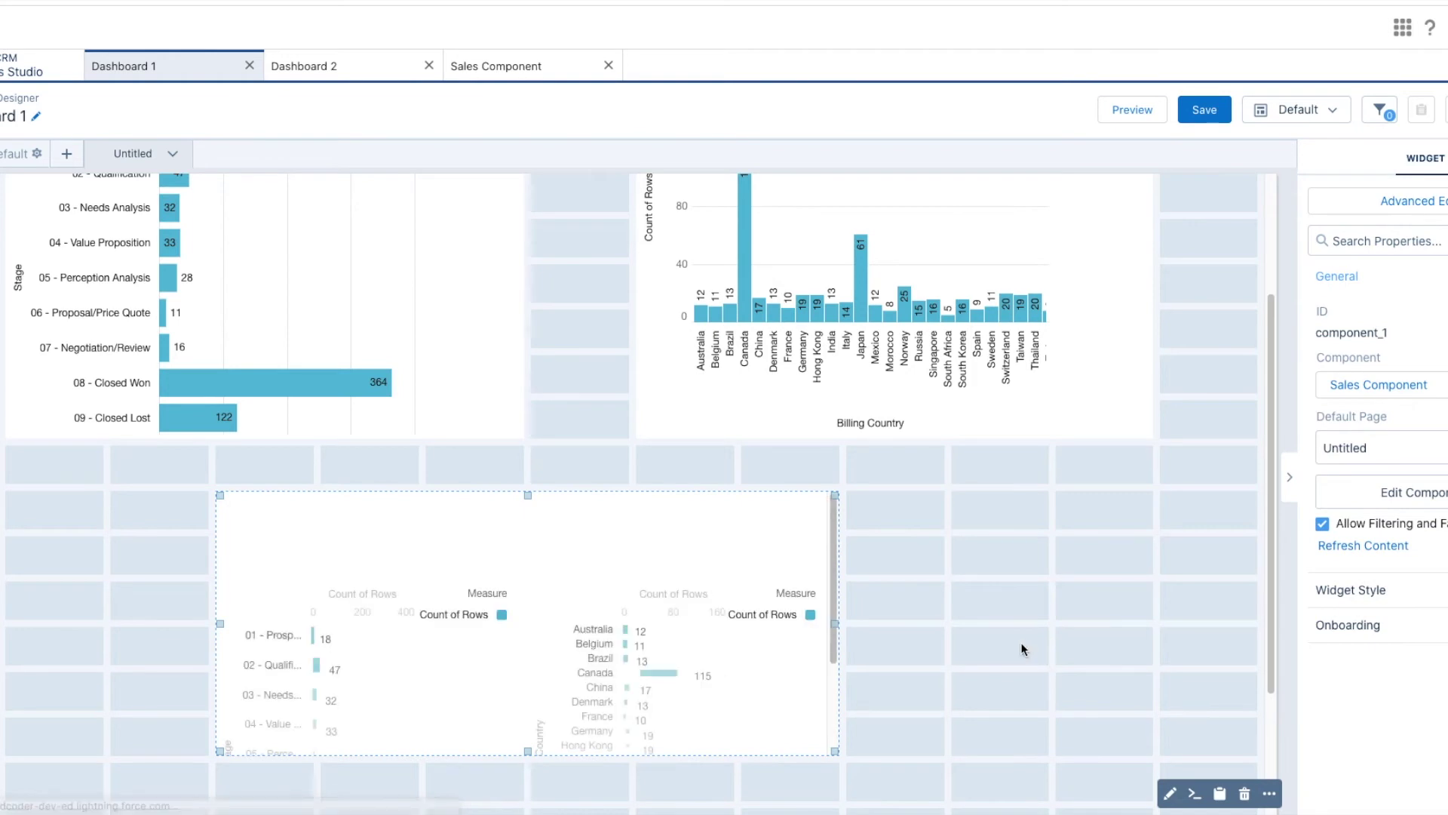
- Delete Dashboard 1's original stage and billing-country bar charts
left_click(407, 399)
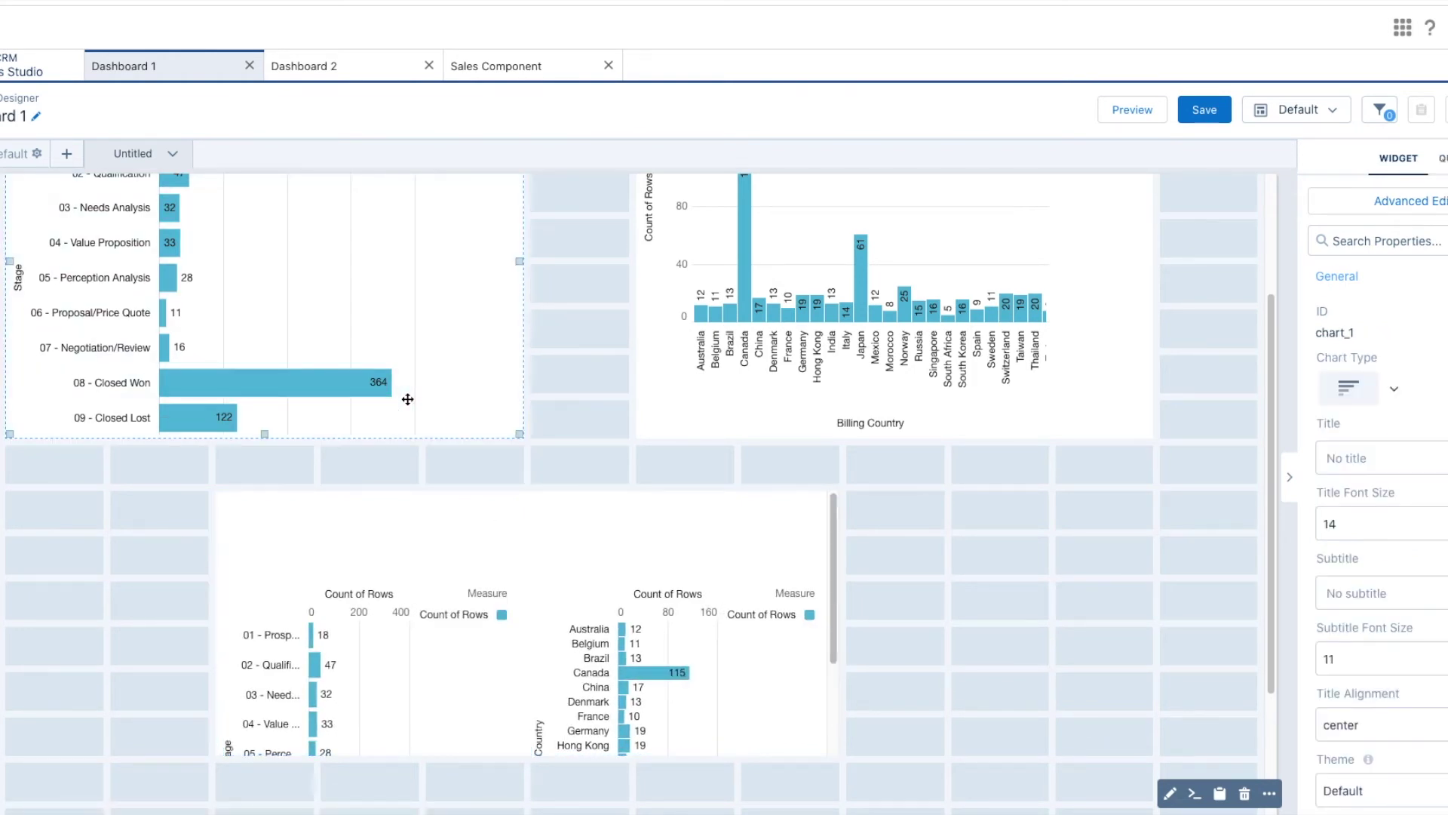
key("Delete")
left_click(734, 366)
key("Delete")
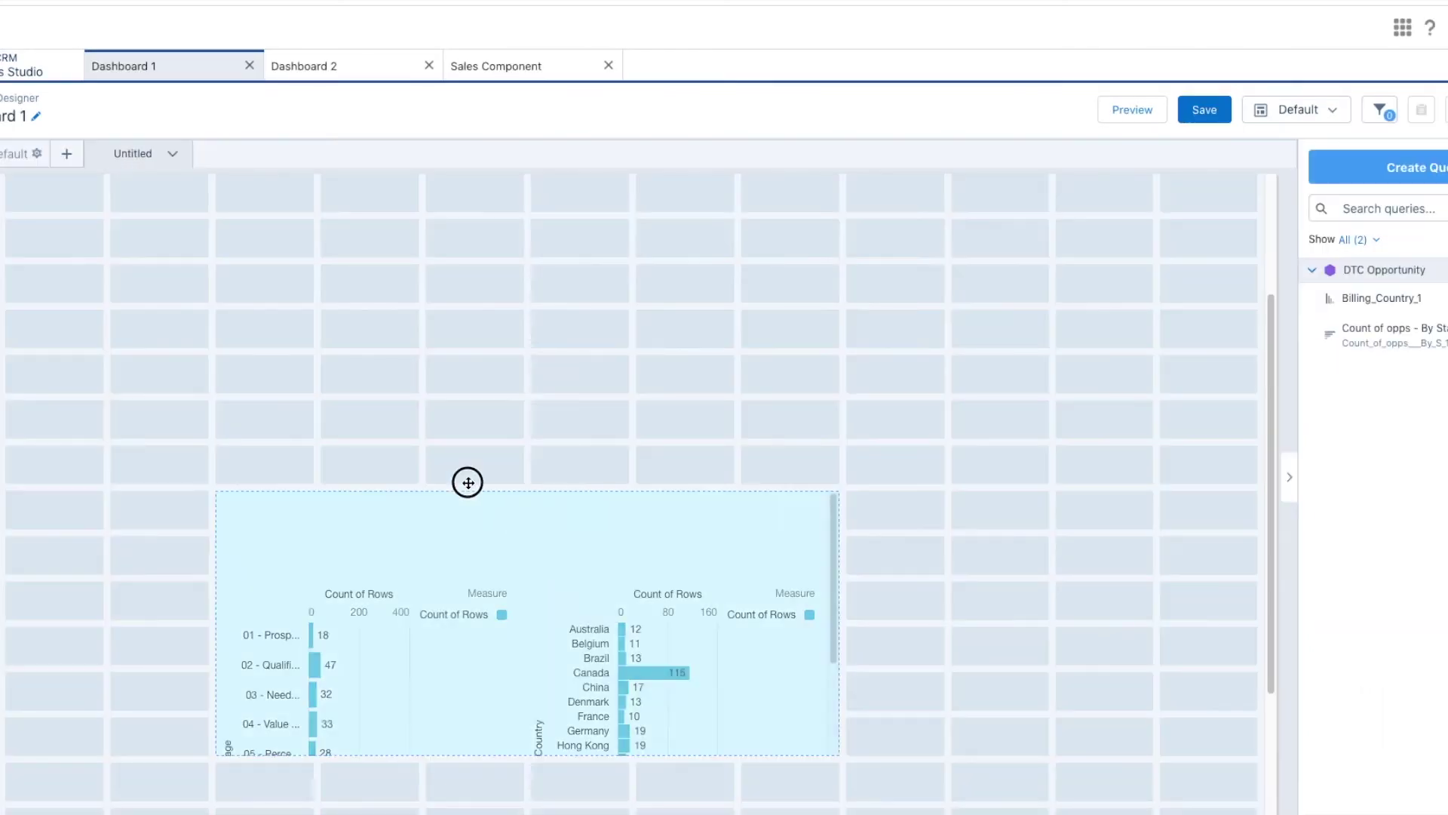
- Move the Sales Component to the top-left and stretch it across the full dashboard width
left_click_drag(467, 482, 294, 236)
left_click(626, 436)
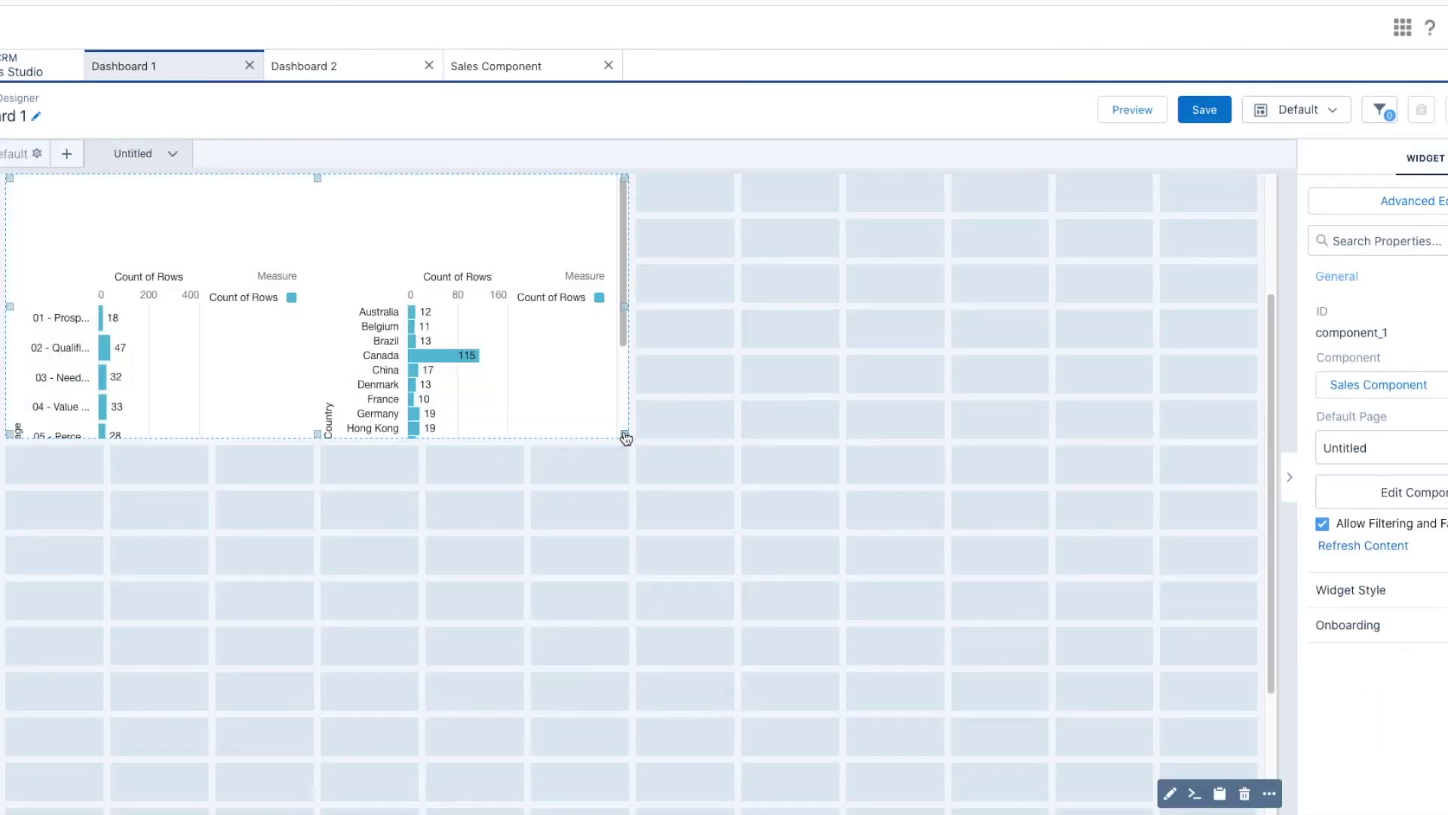
left_click_drag(626, 436, 1202, 570)
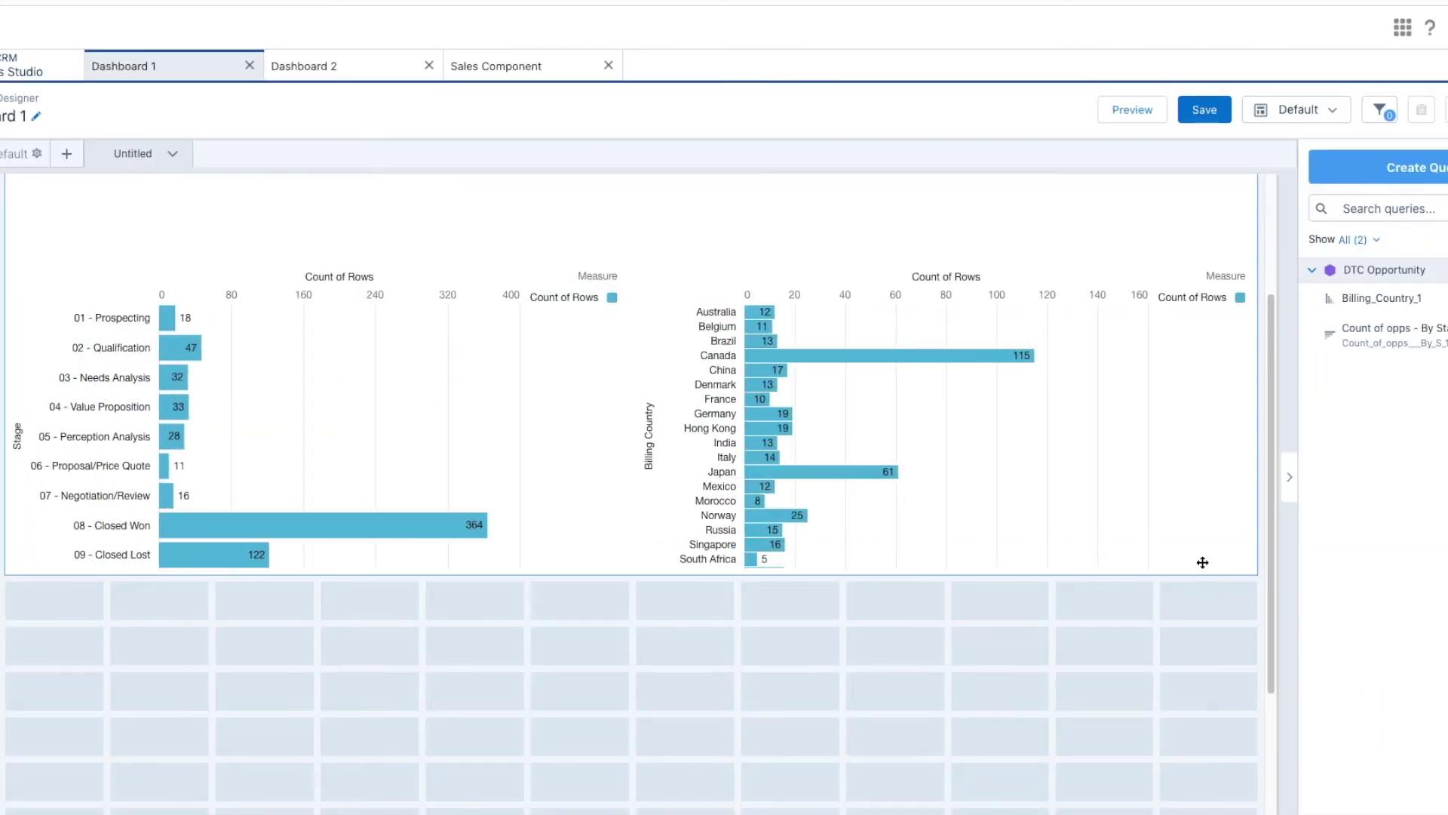
left_click(576, 745)
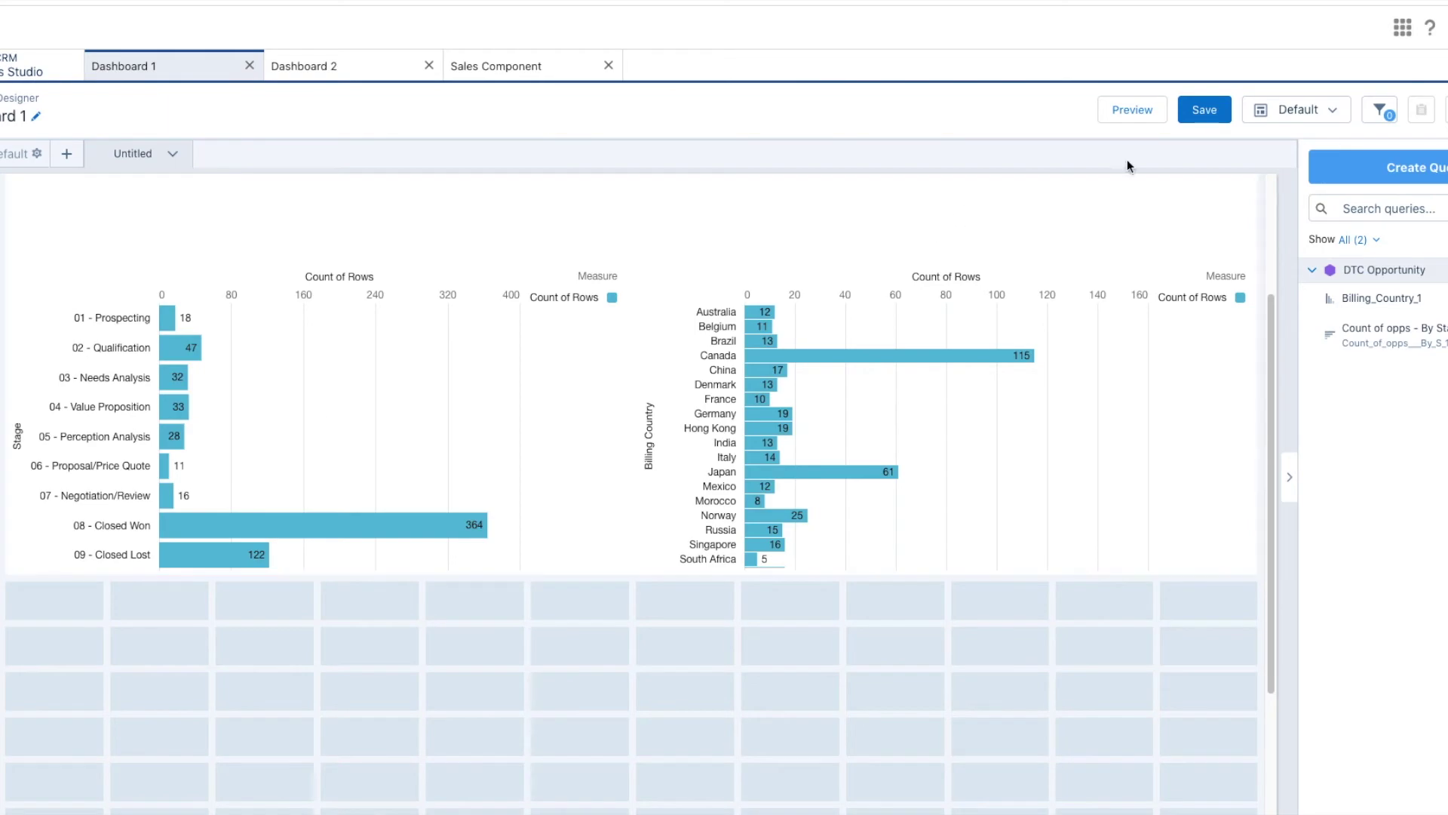
- Save Dashboard 1
left_click(1198, 111)
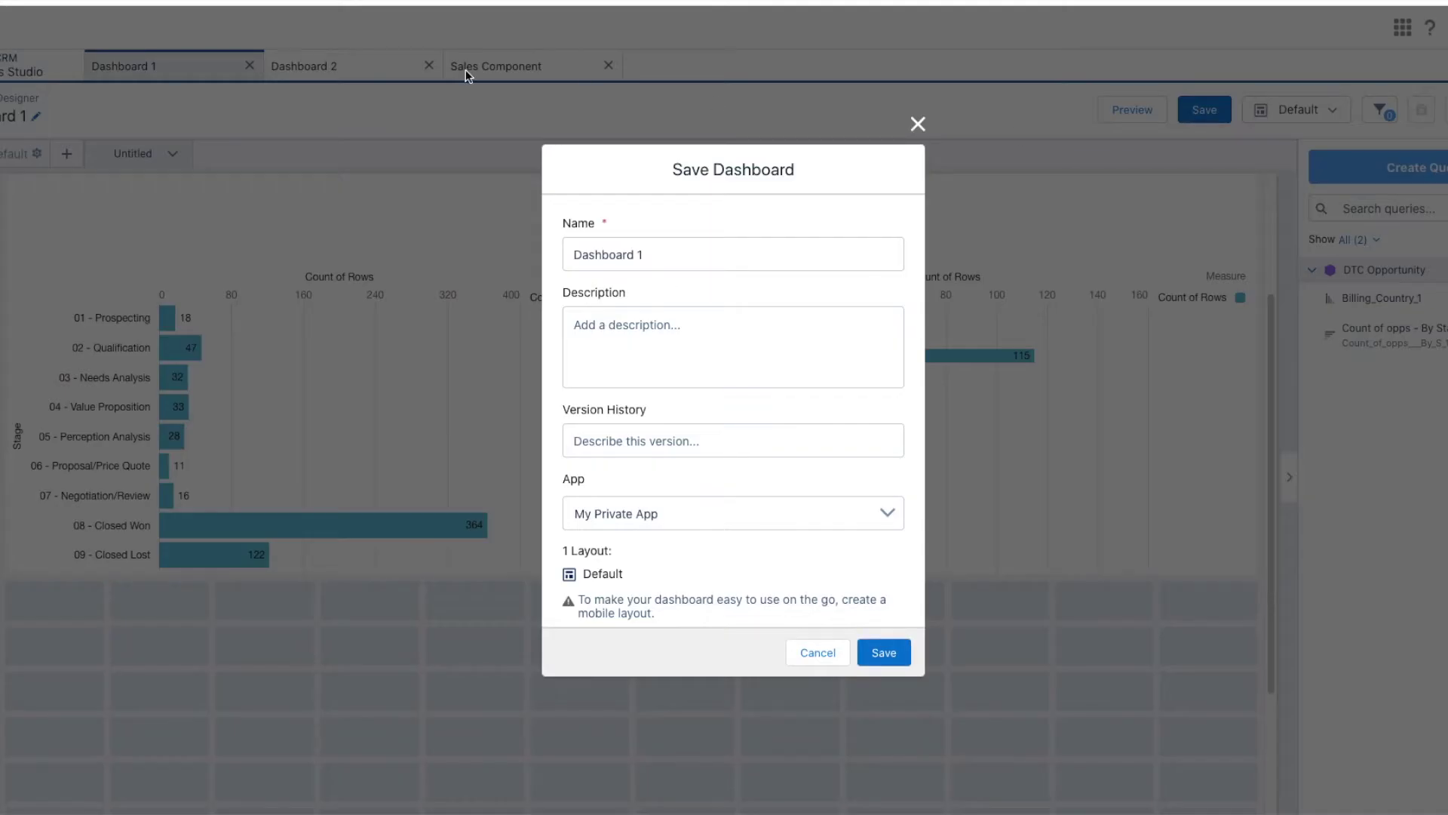
left_click(886, 654)
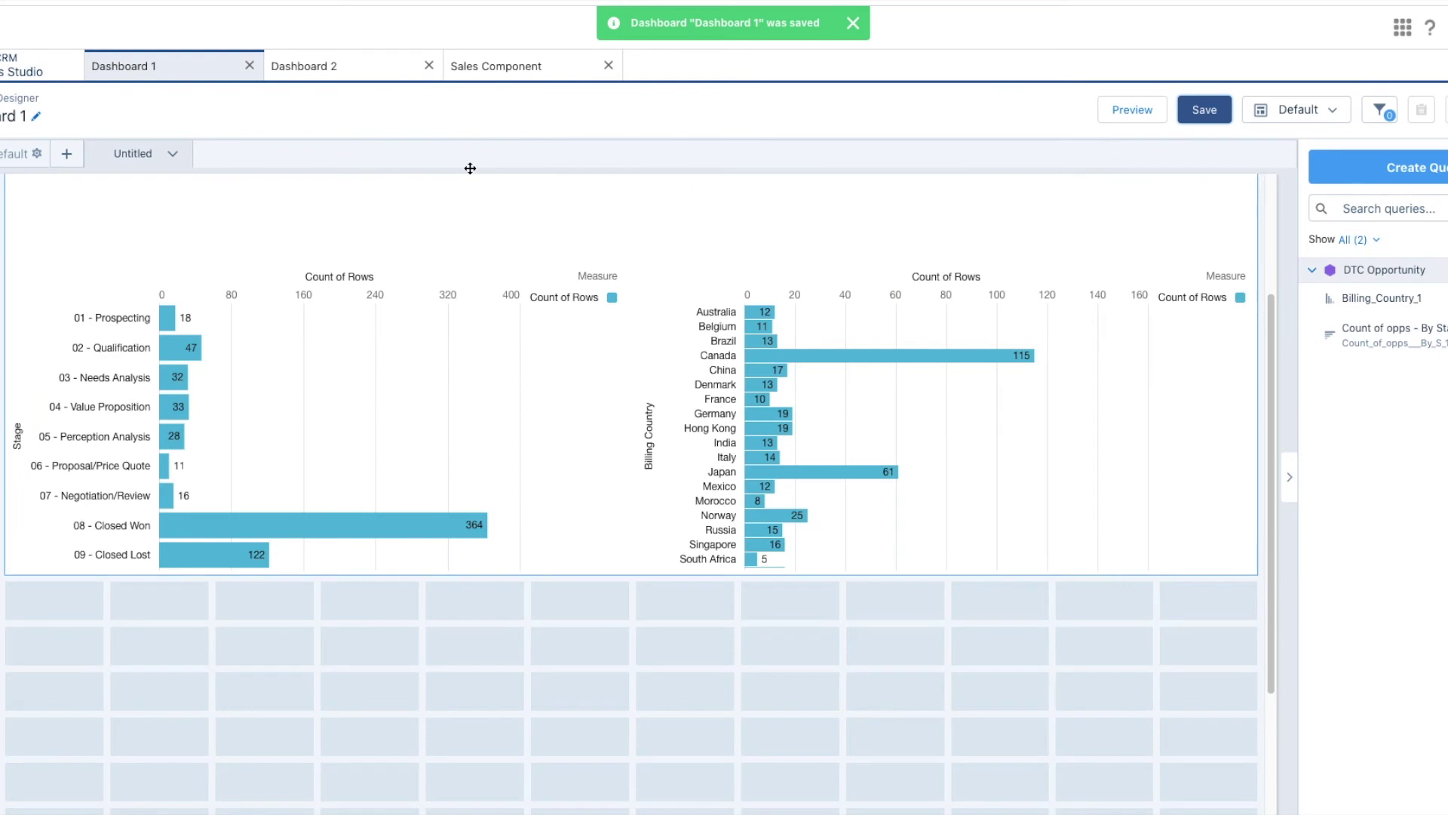
left_click(309, 65)
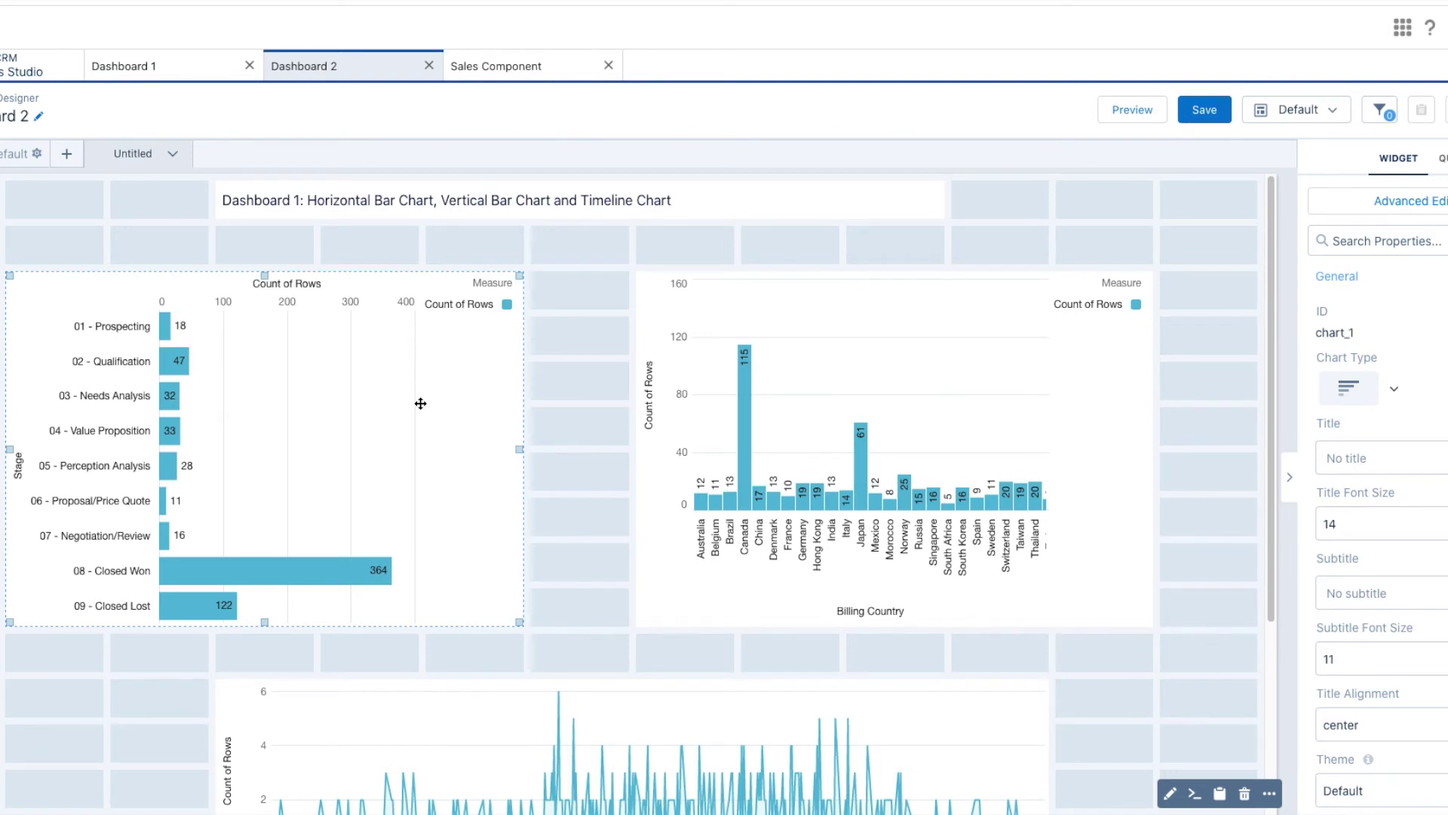
- Delete Dashboard 2's horizontal stage and vertical billing-country bar charts
key("Delete")
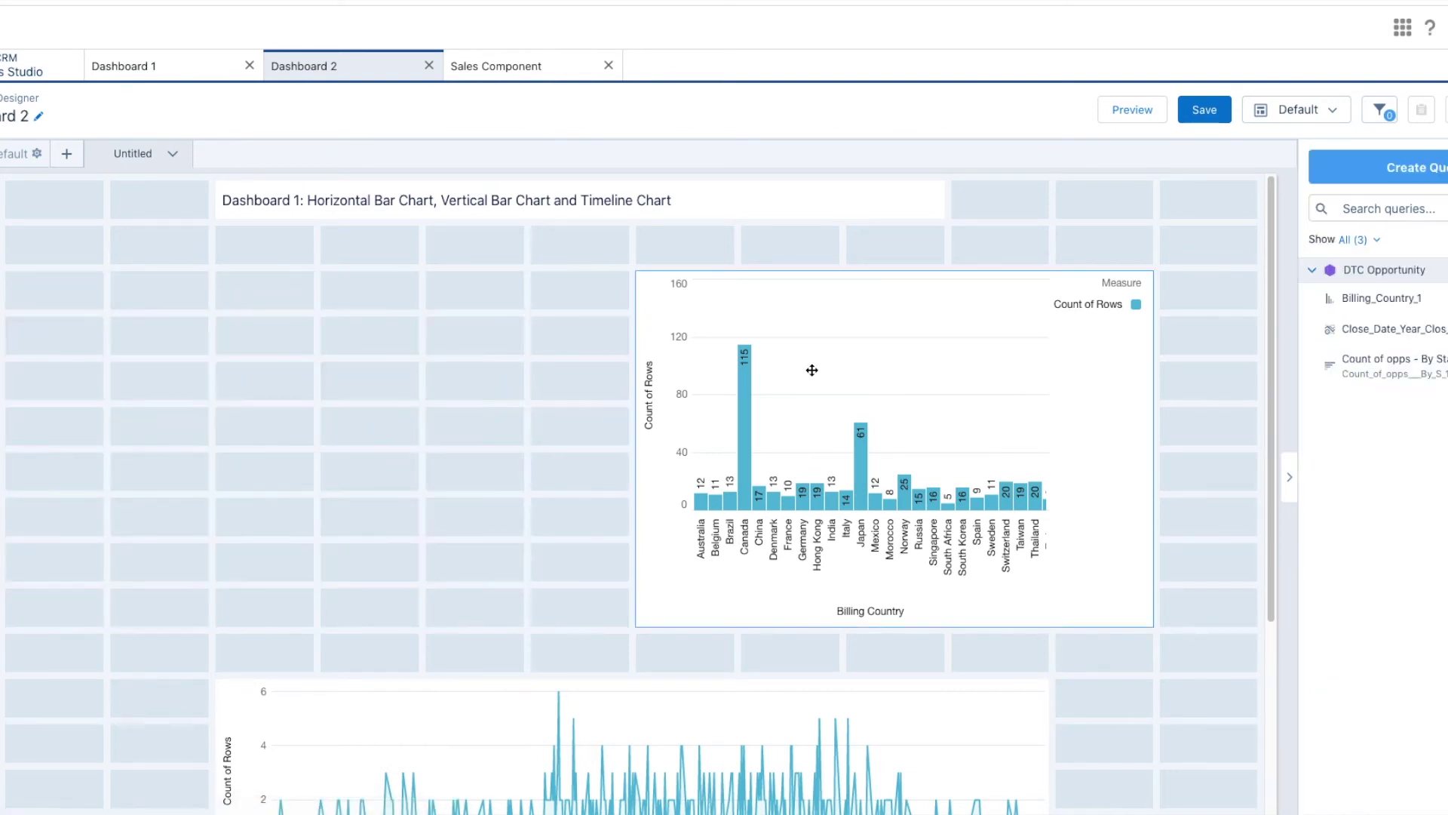
left_click(808, 365)
key("Delete")
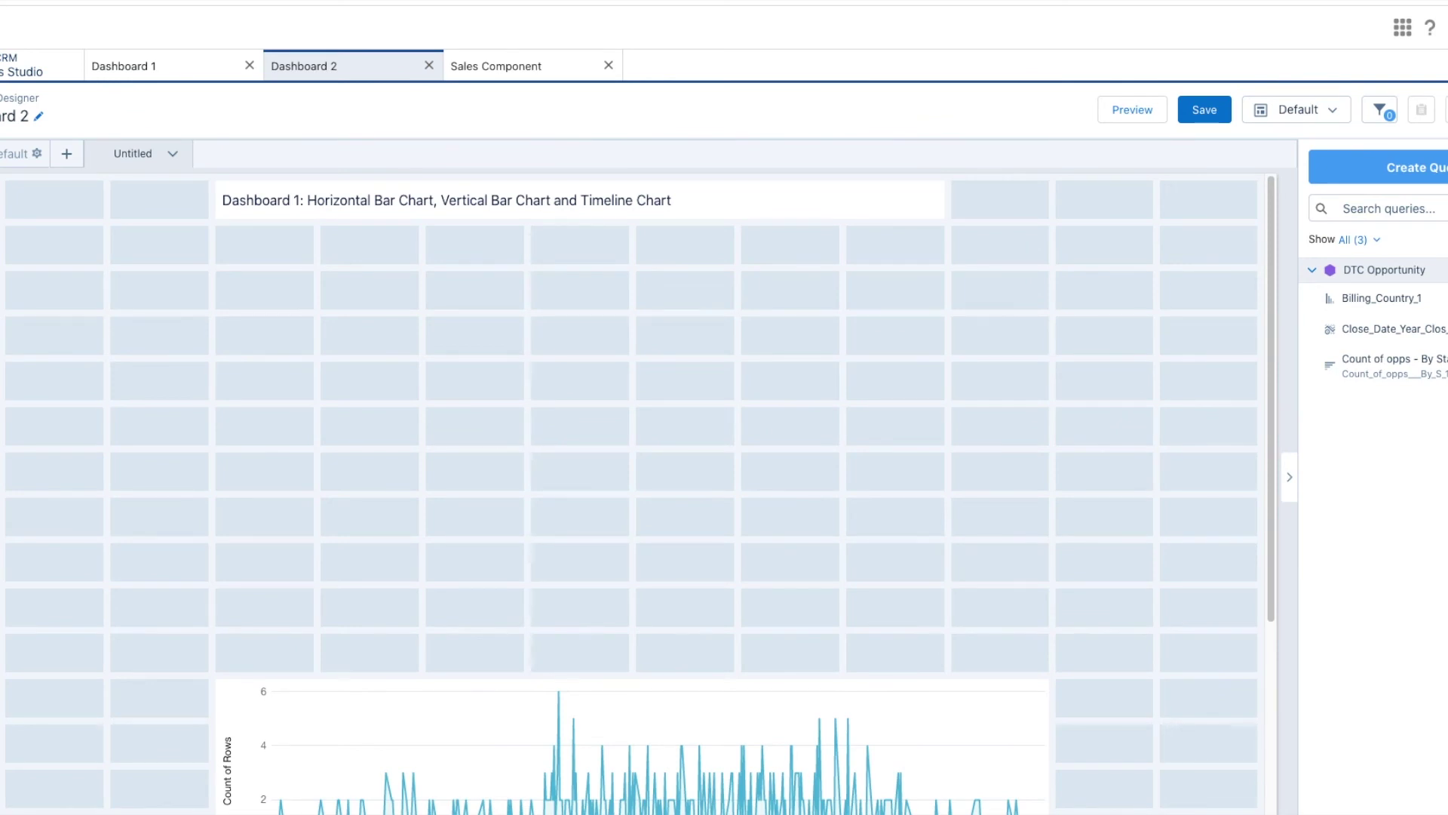
- Add a component box below the title and stretch it across the dashboard width
left_click_drag(1, 333, 176, 392)
left_click_drag(731, 491, 1249, 581)
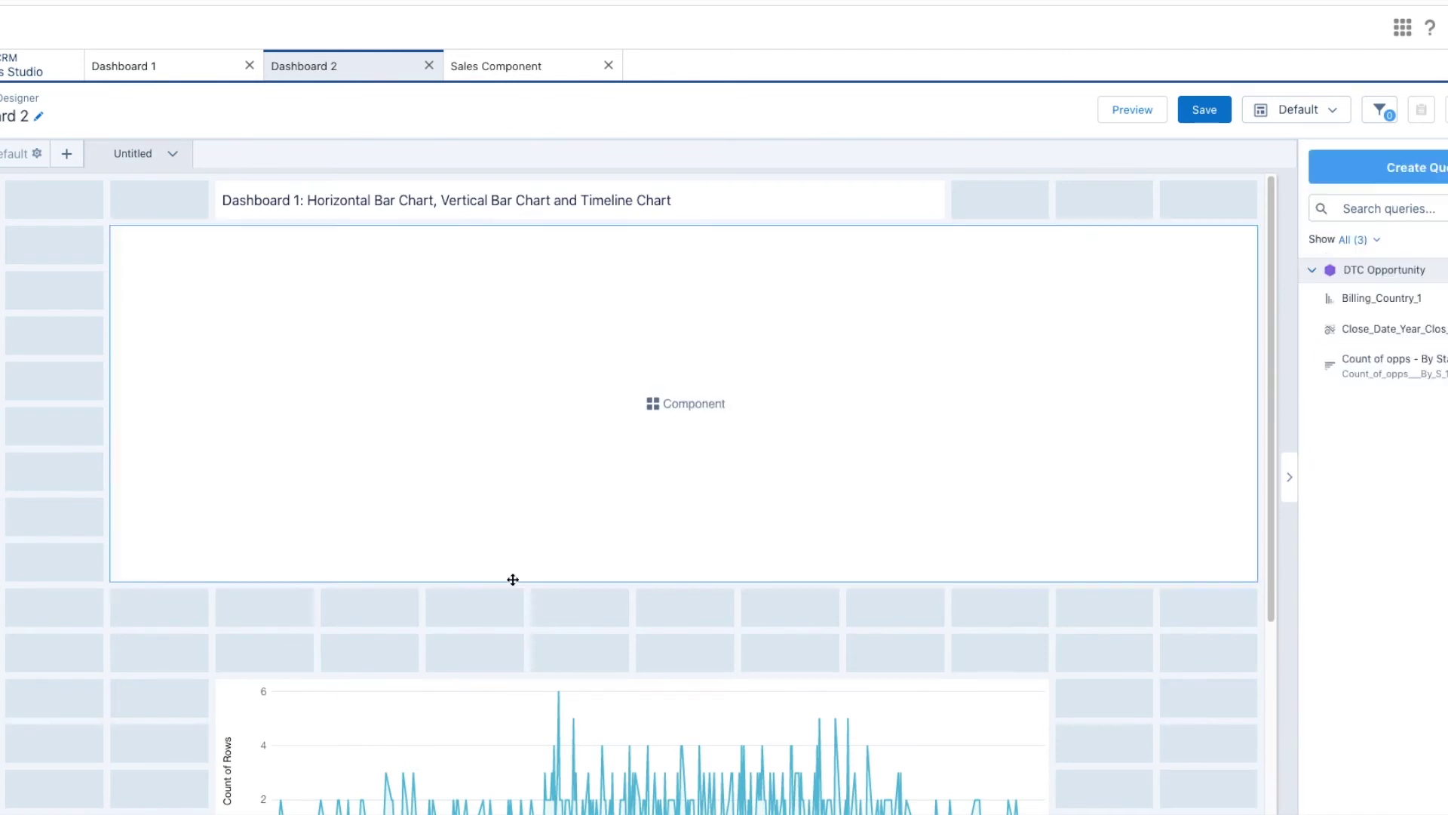
left_click(115, 579)
left_click_drag(110, 579, 38, 605)
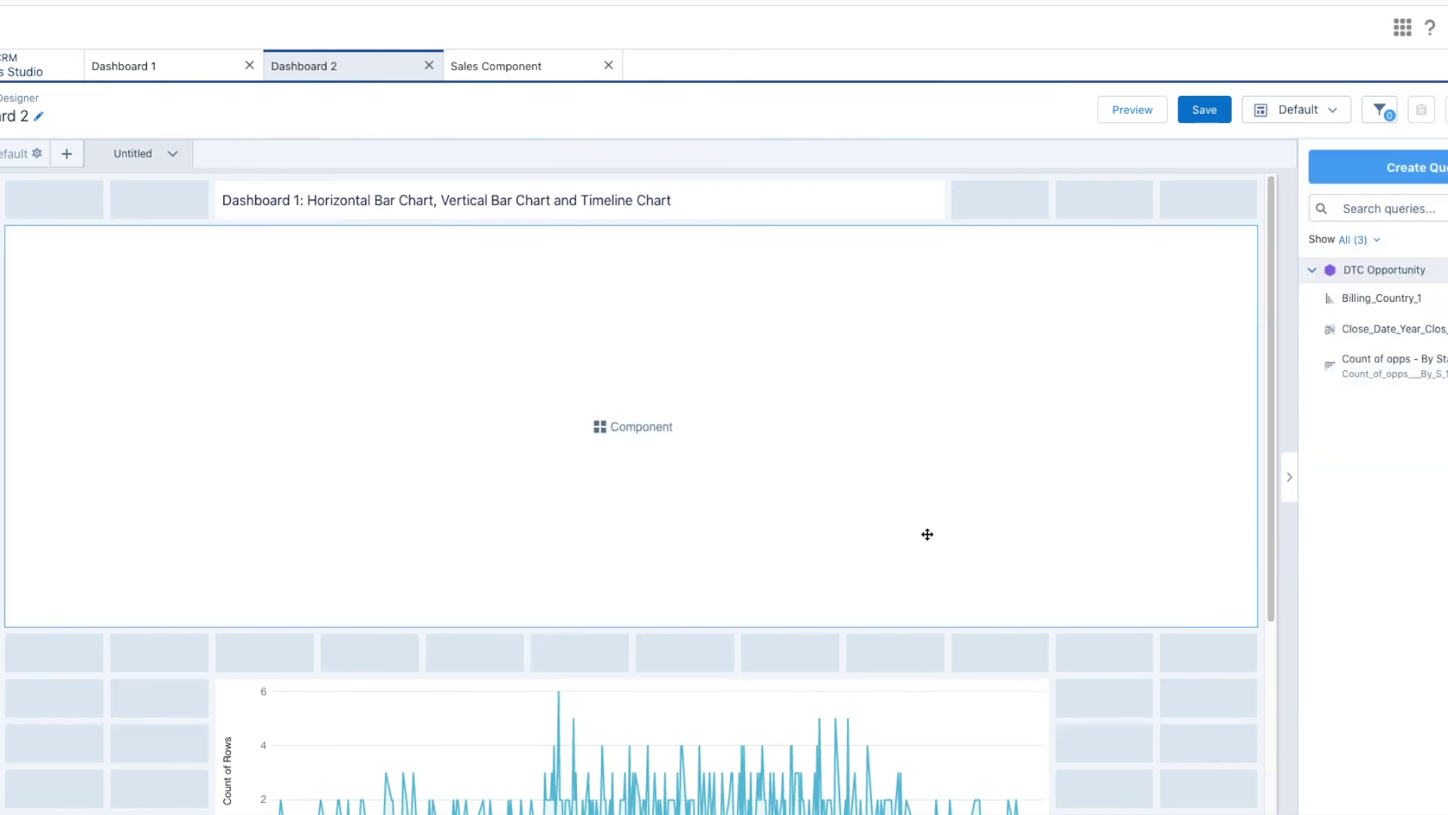
- Load the Sales Component into the new component box
left_click(629, 433)
left_click(679, 381)
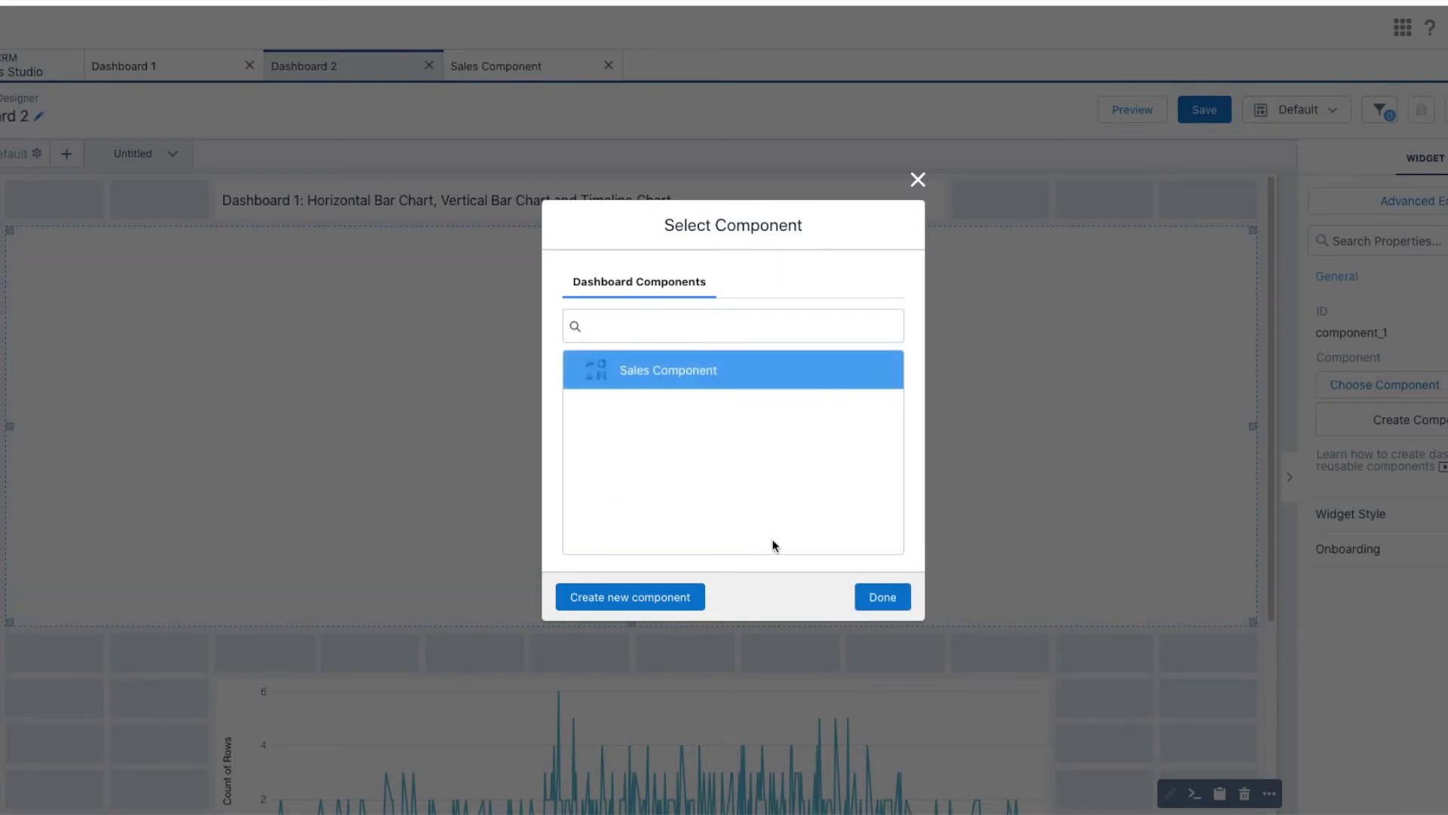
left_click(867, 598)
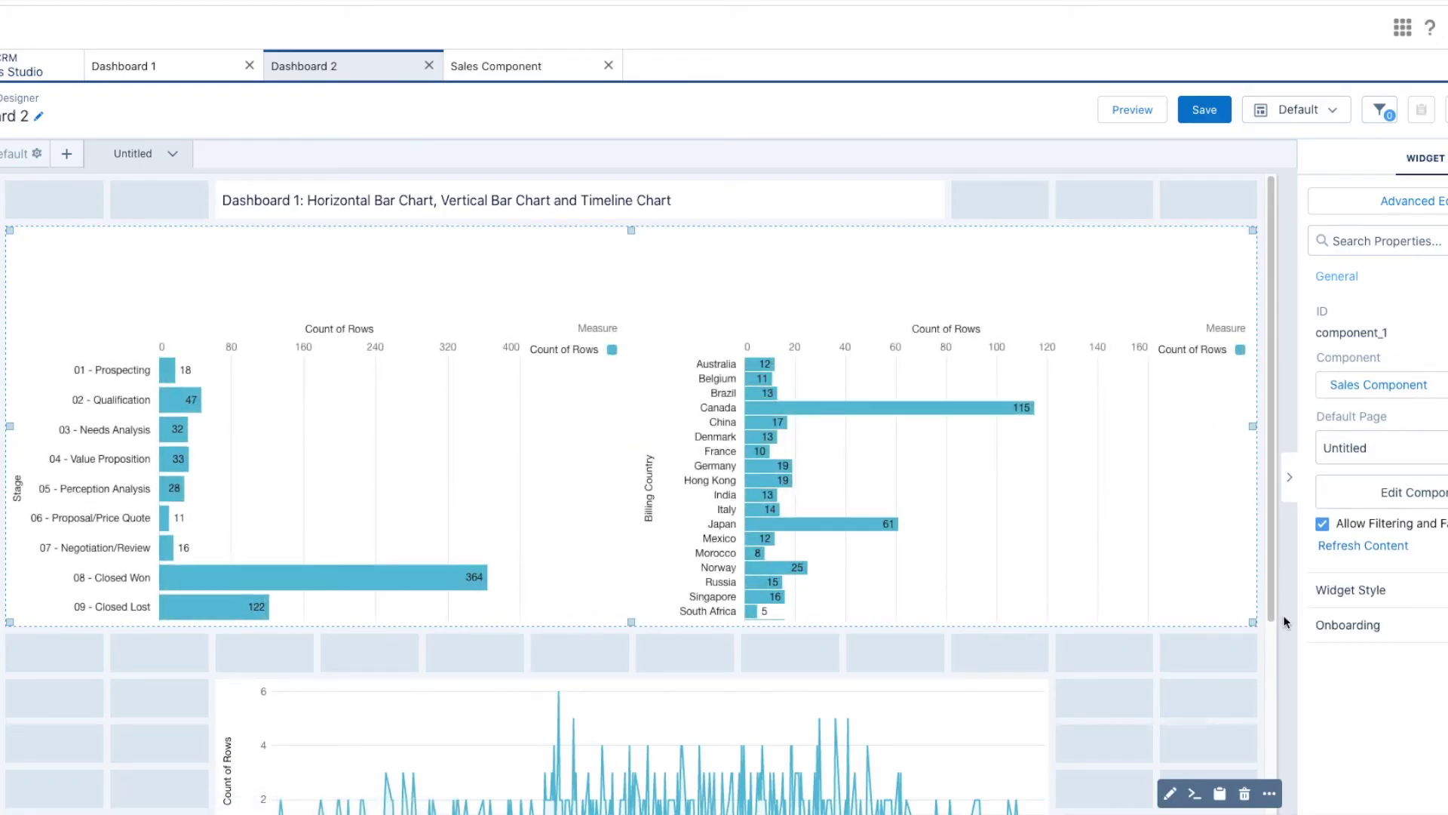
left_click(1160, 687)
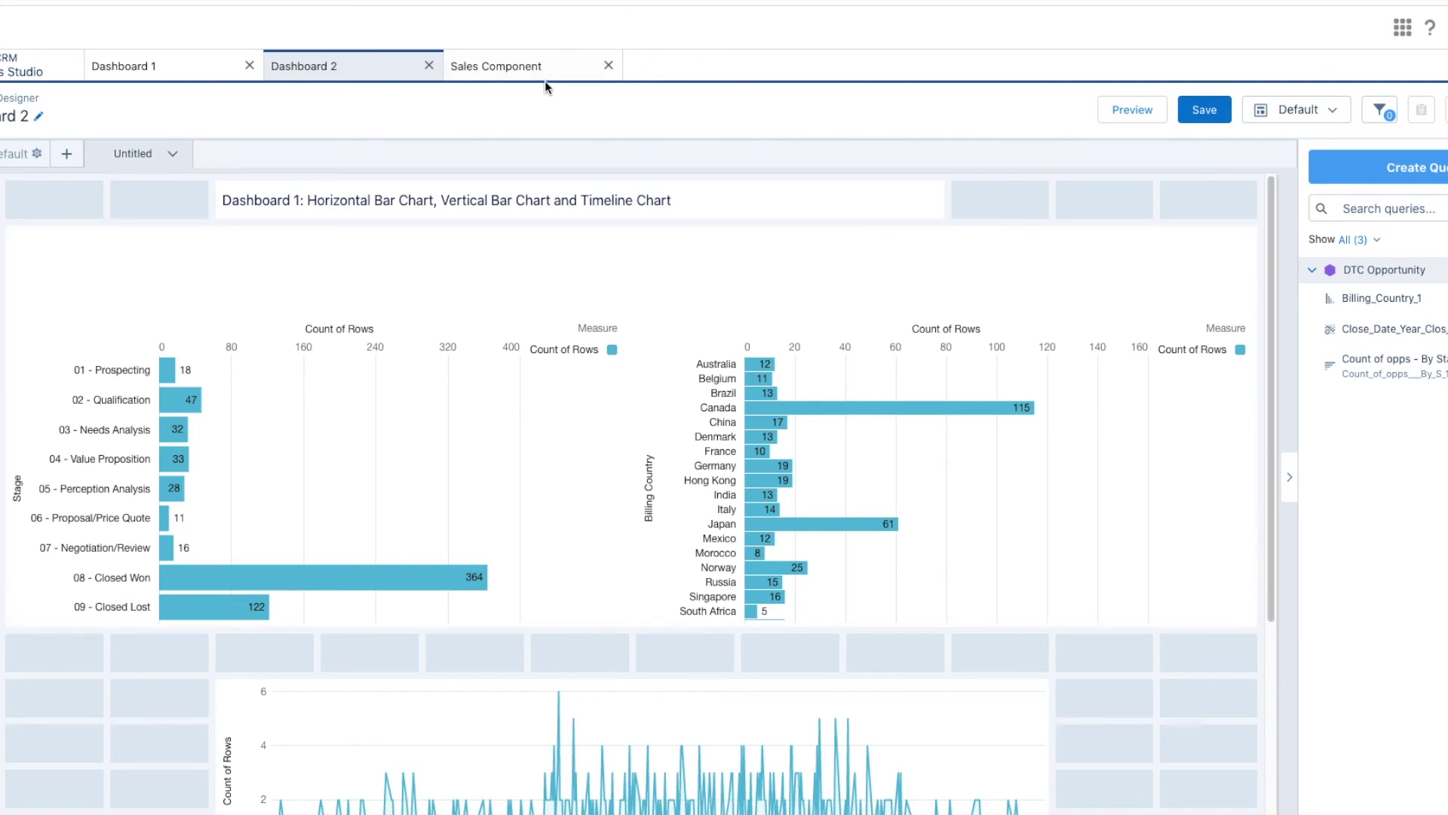
- Add a filter widget at the Sales Component's top-left and a new page named 'PAge 2'
left_click(517, 69)
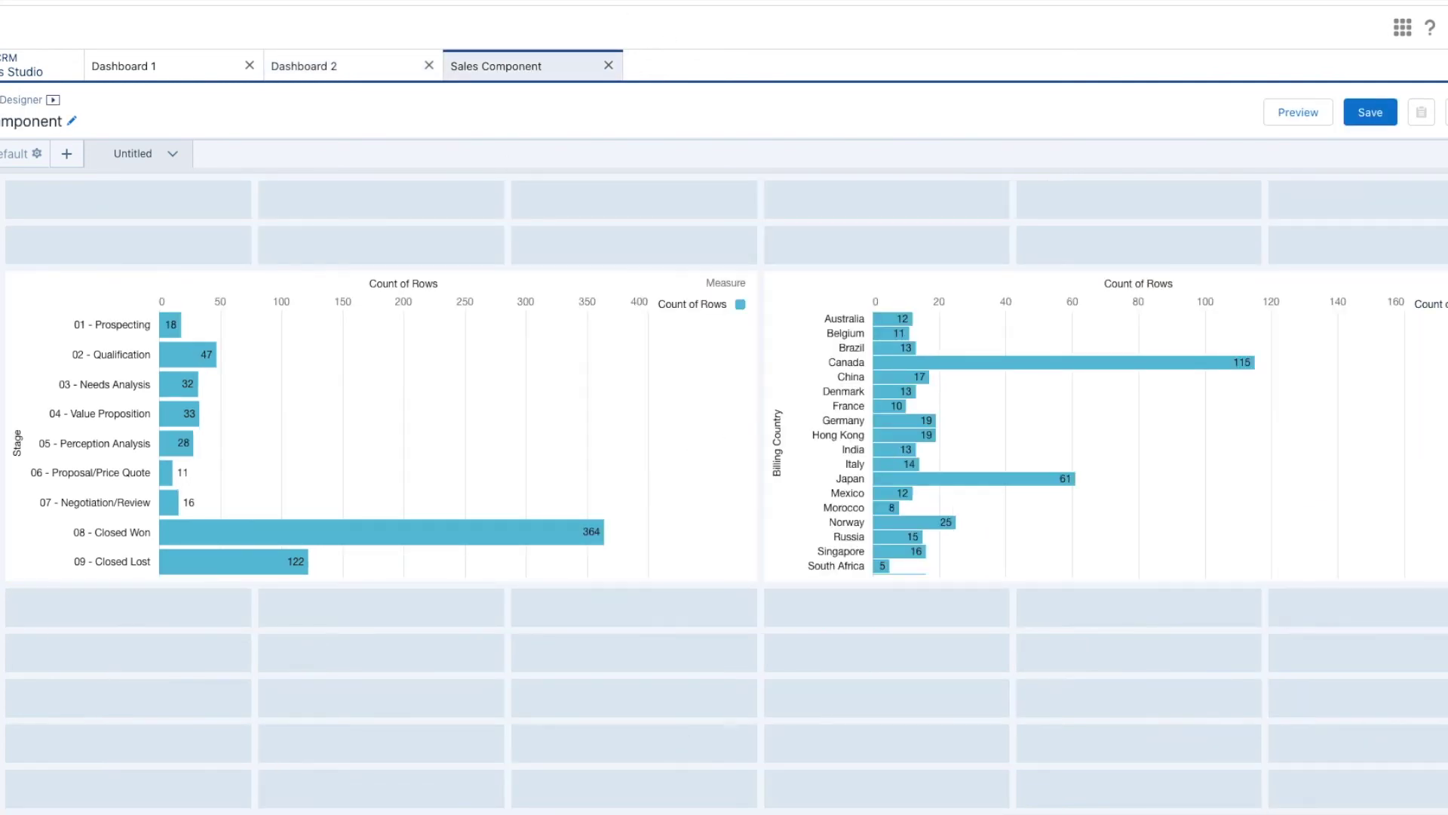
left_click_drag(2, 223, 53, 217)
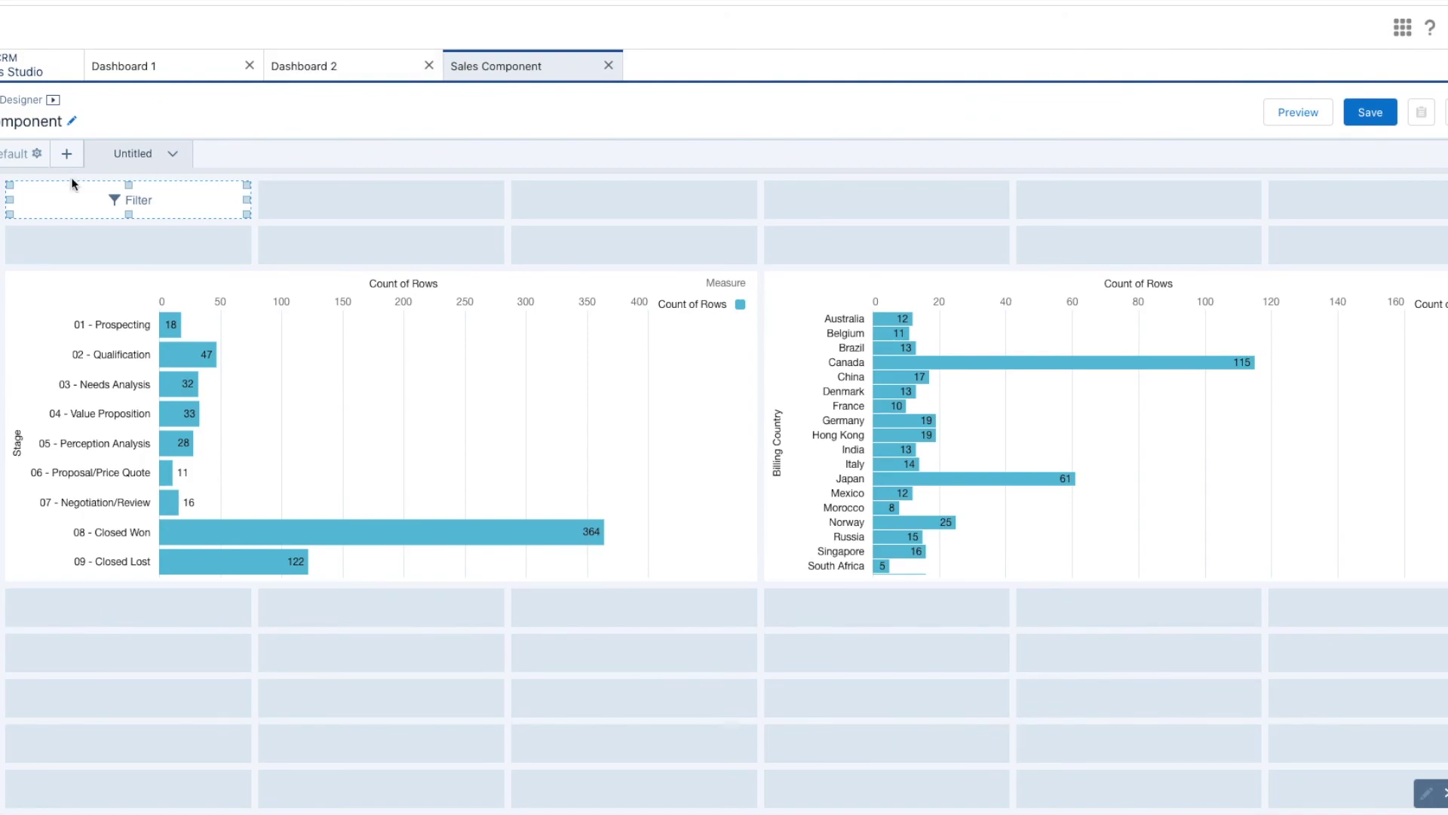
left_click(67, 153)
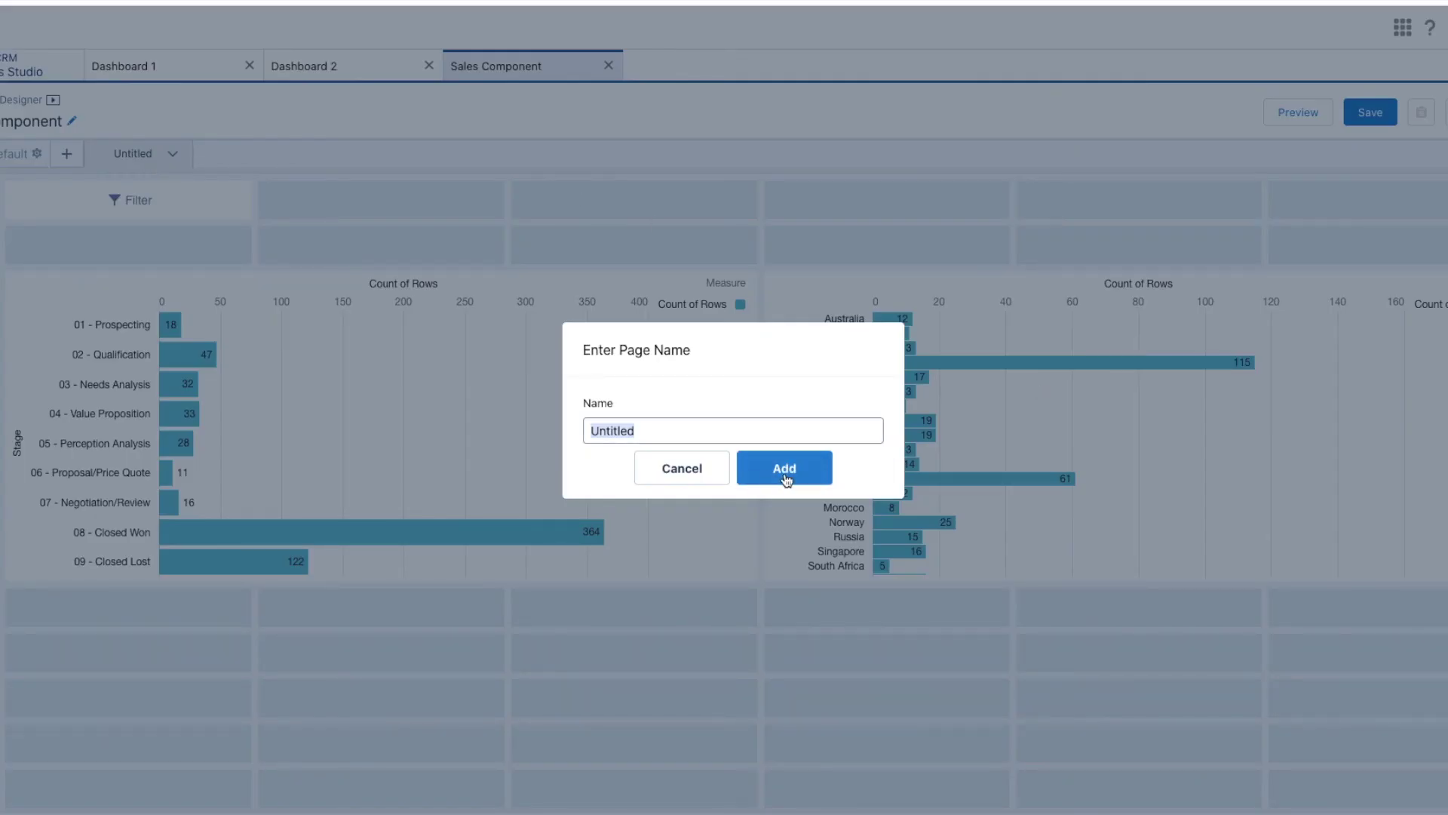
left_click(659, 422)
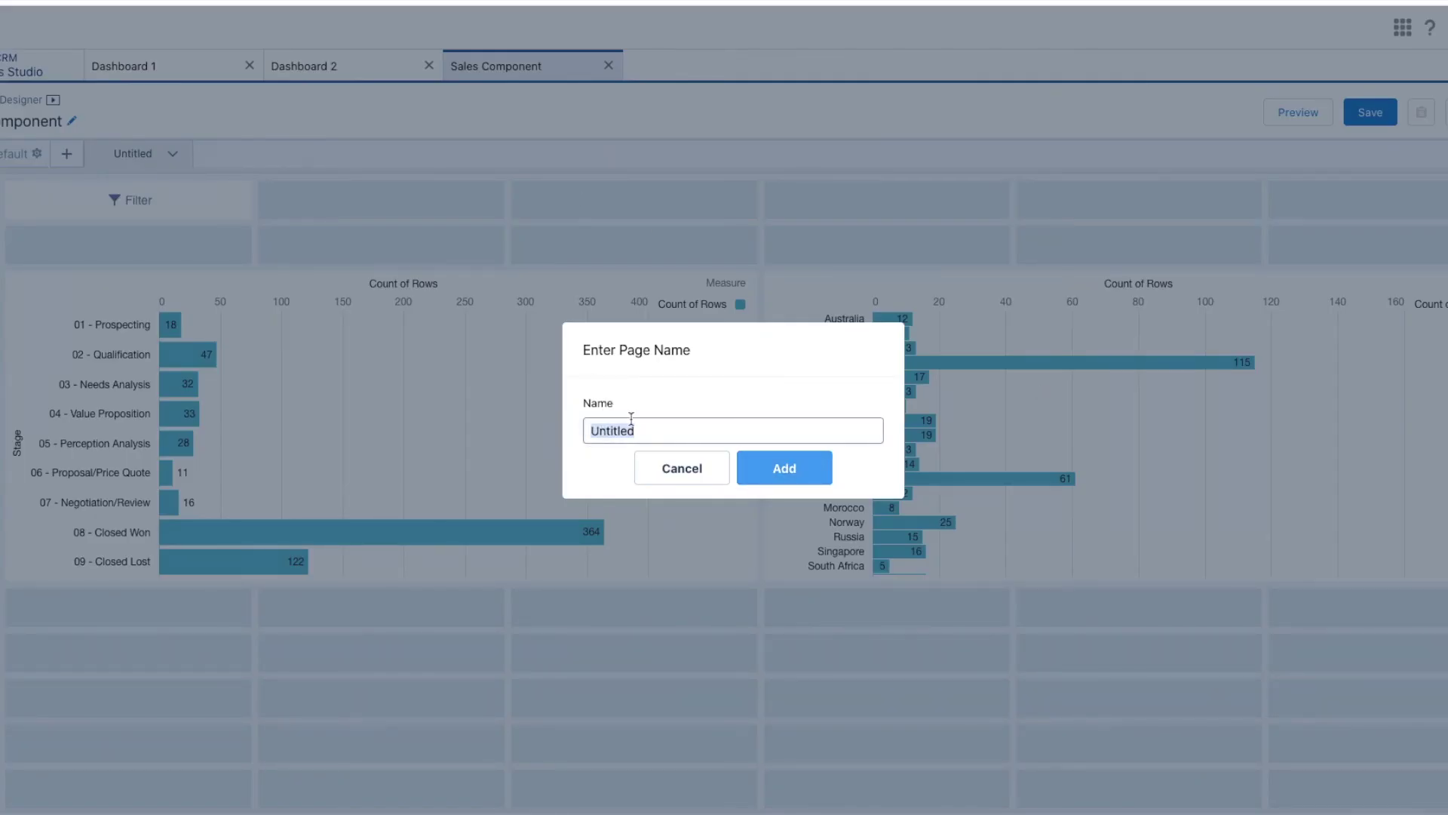
type("PAge 2")
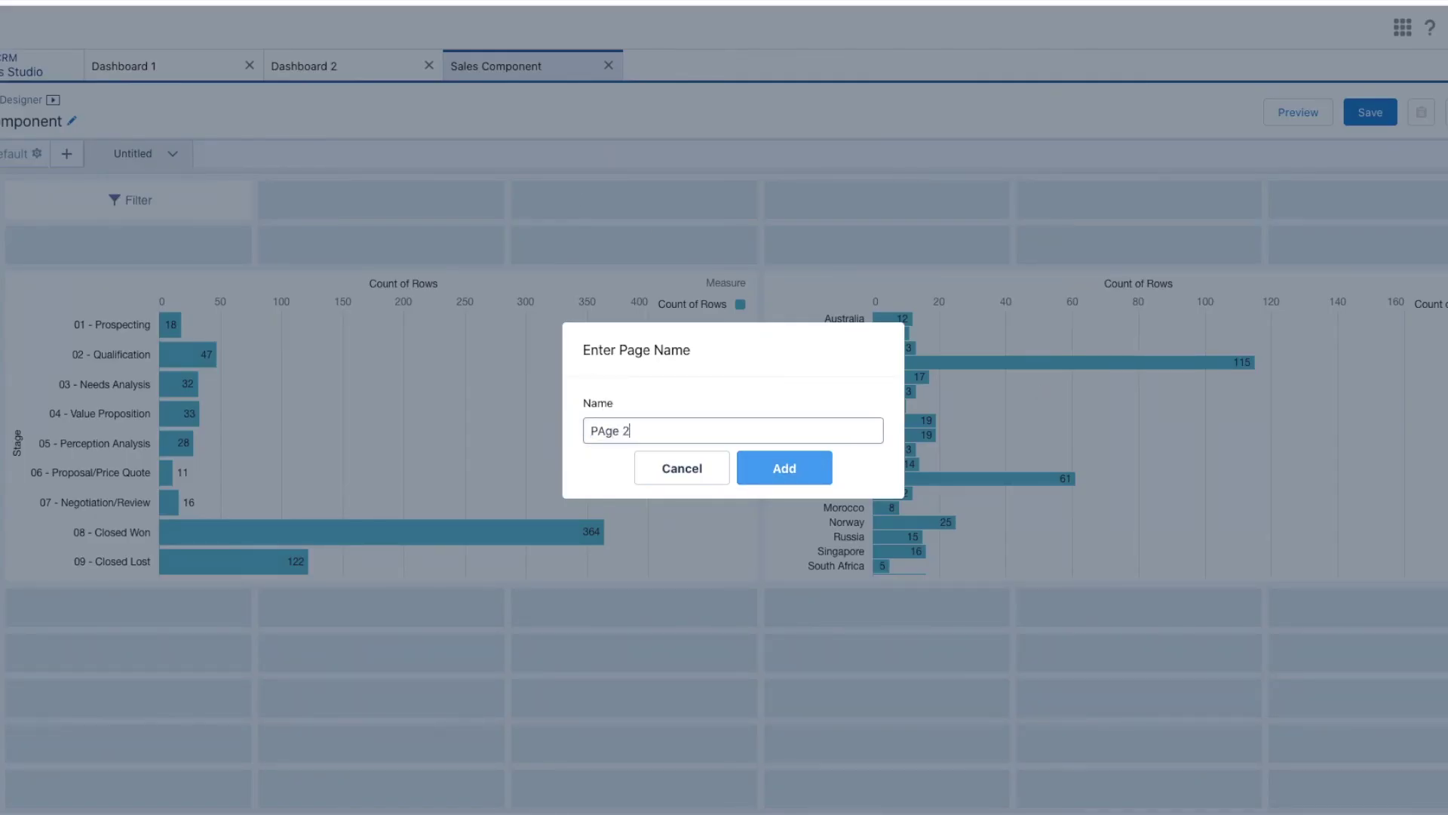
left_click(782, 481)
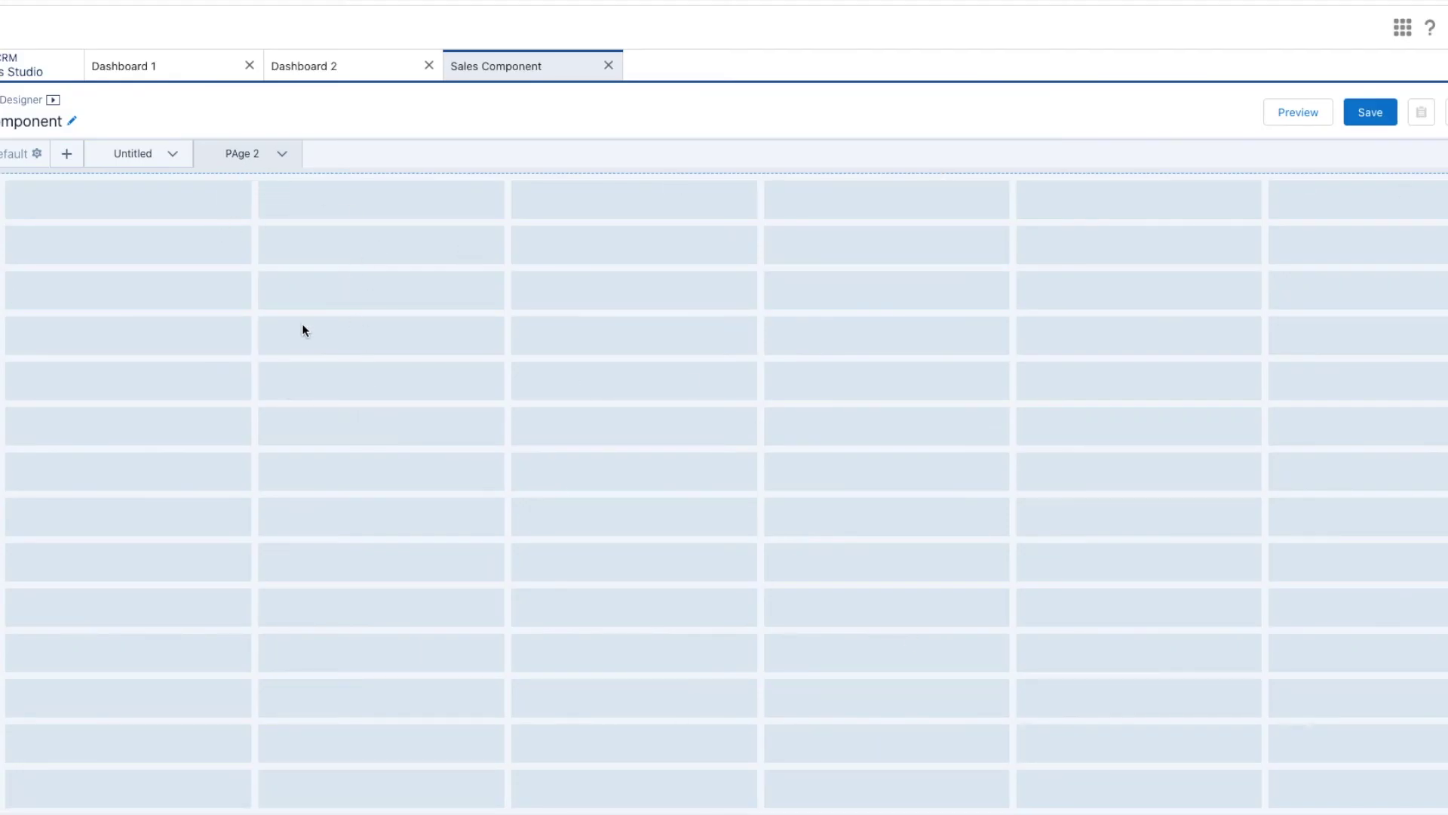
left_click(123, 70)
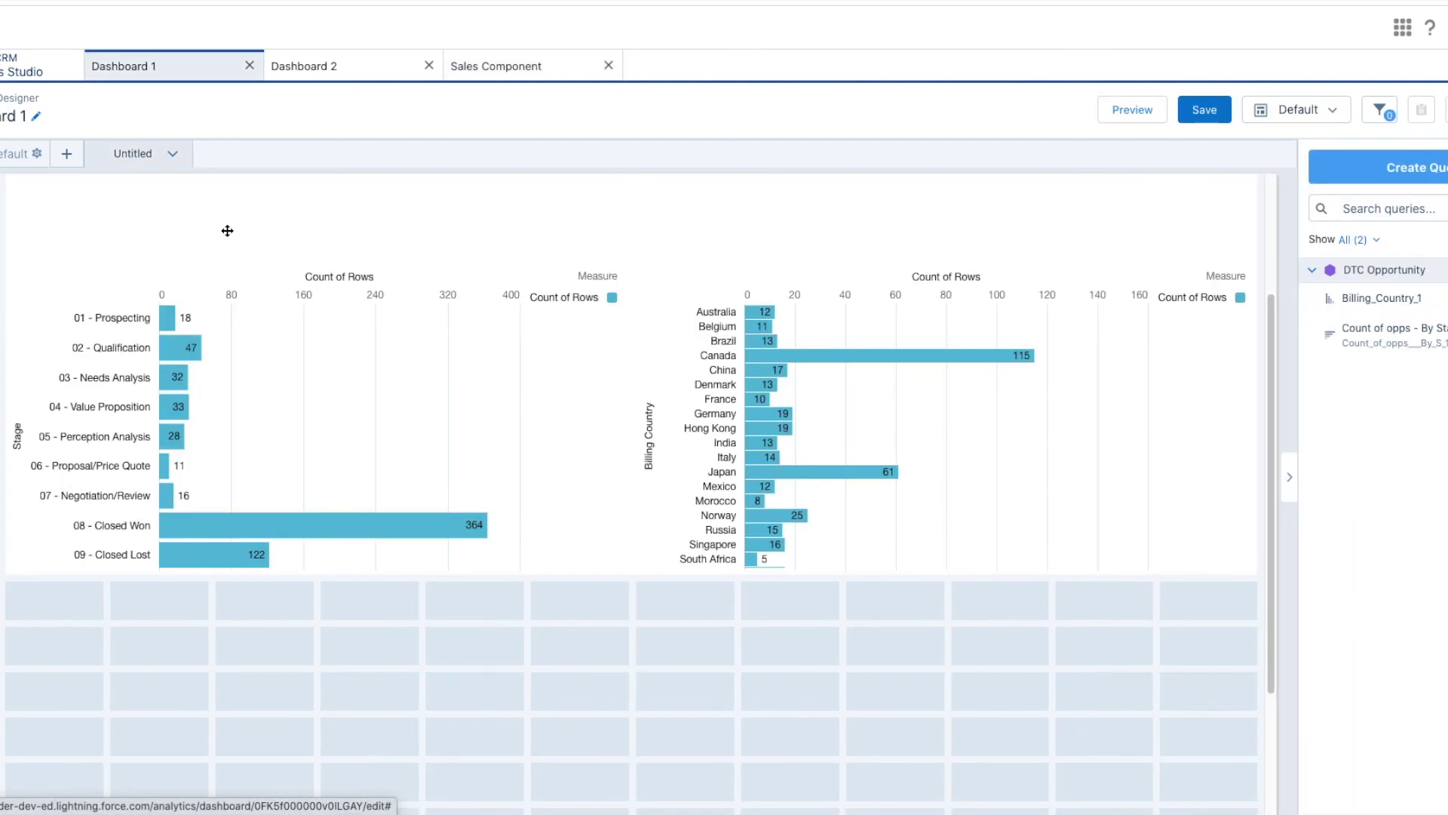